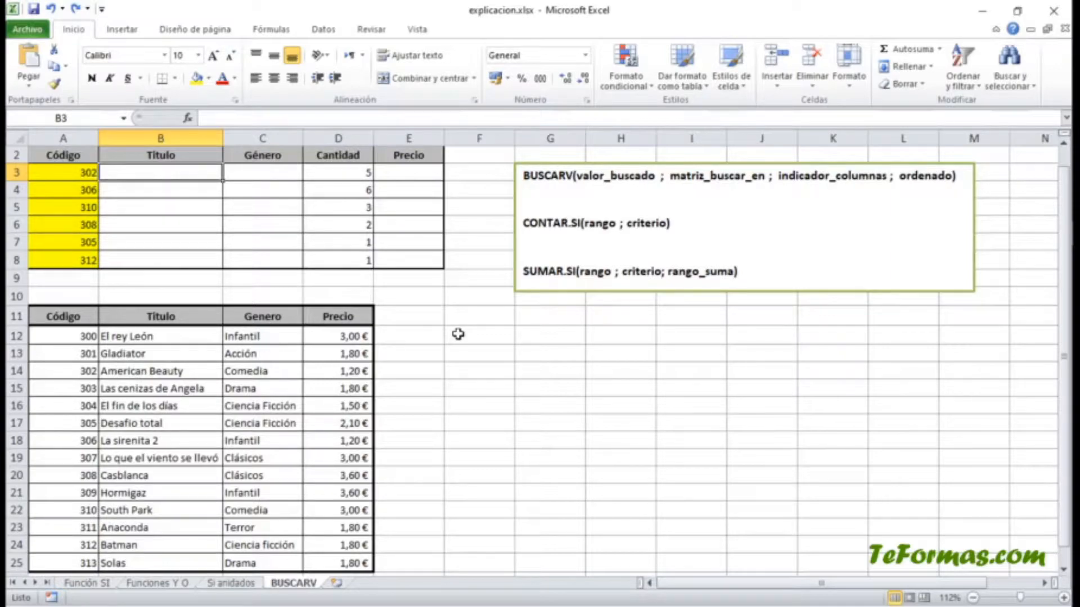
# Review the description of each BUSCARV argument for cell B3 without inserting the function
pyautogui.click(275, 31)
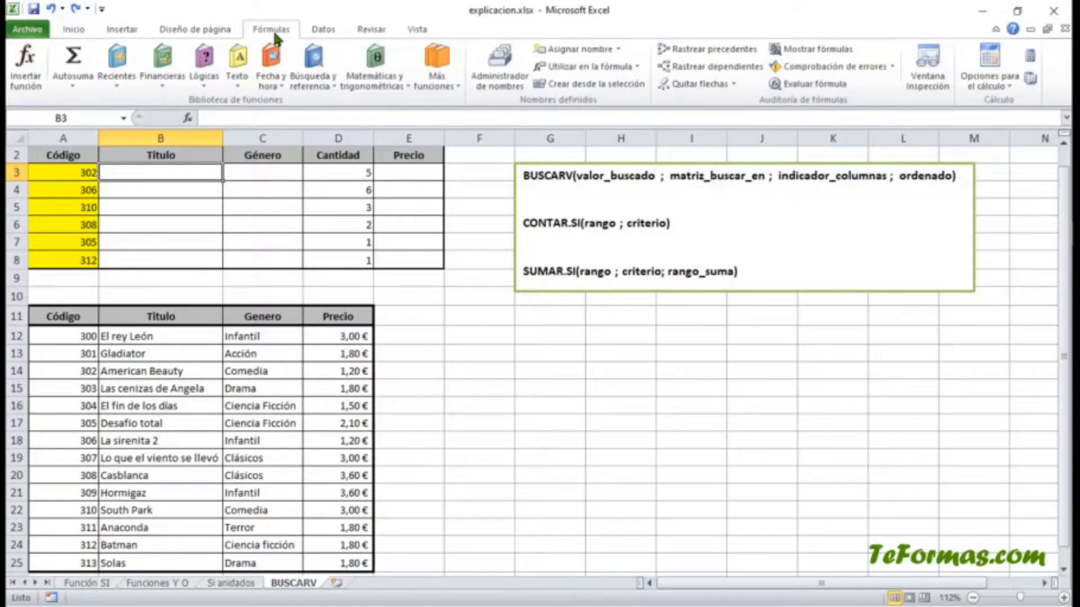
pyautogui.click(307, 67)
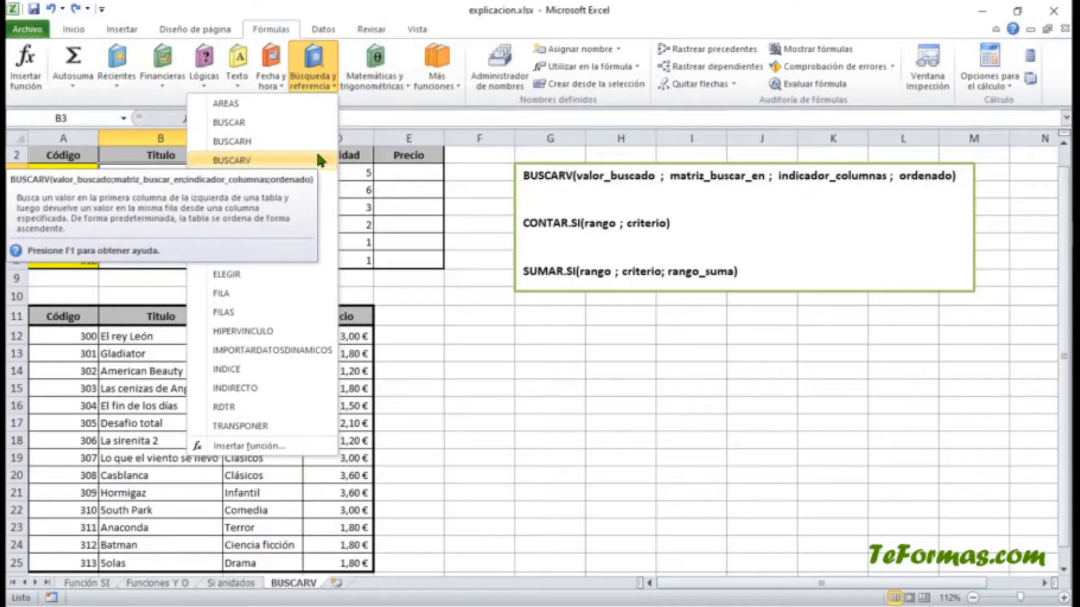
pyautogui.click(319, 160)
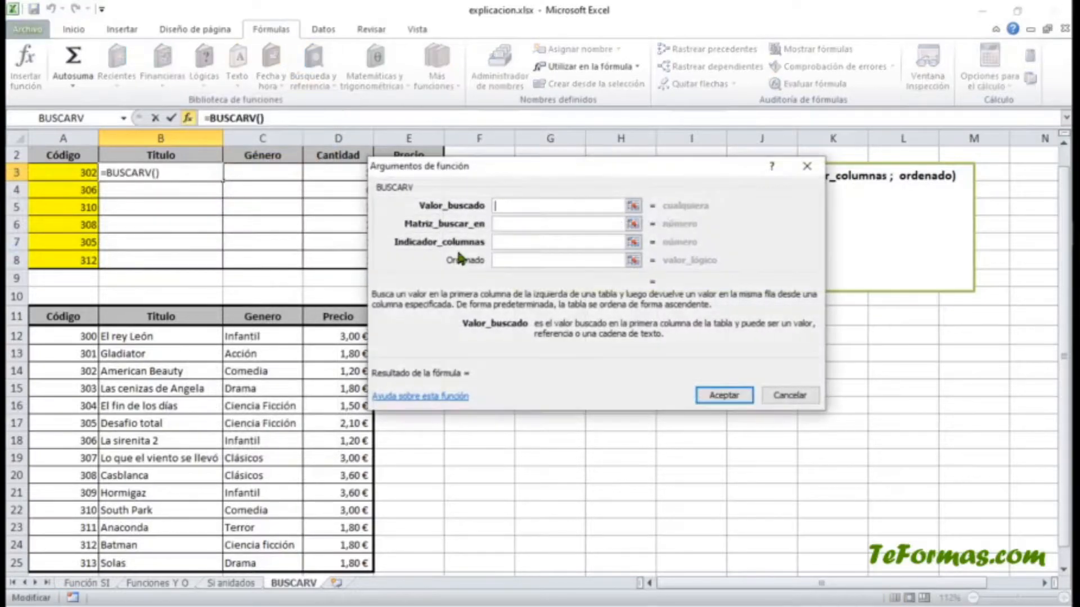
pyautogui.moveTo(487, 168); pyautogui.dragTo(588, 219)
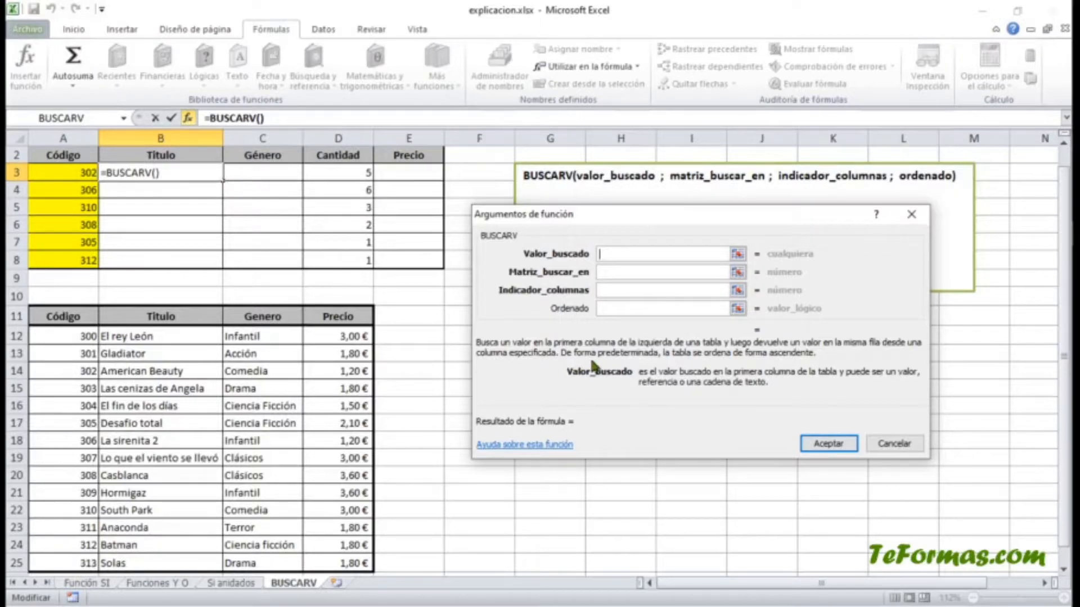
pyautogui.click(609, 270)
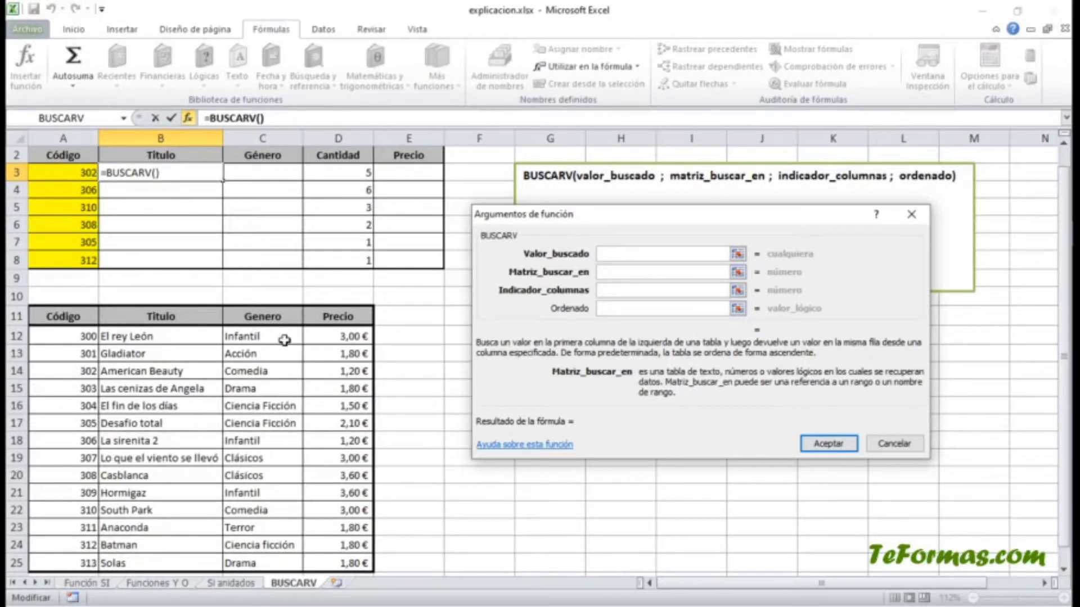
pyautogui.click(644, 291)
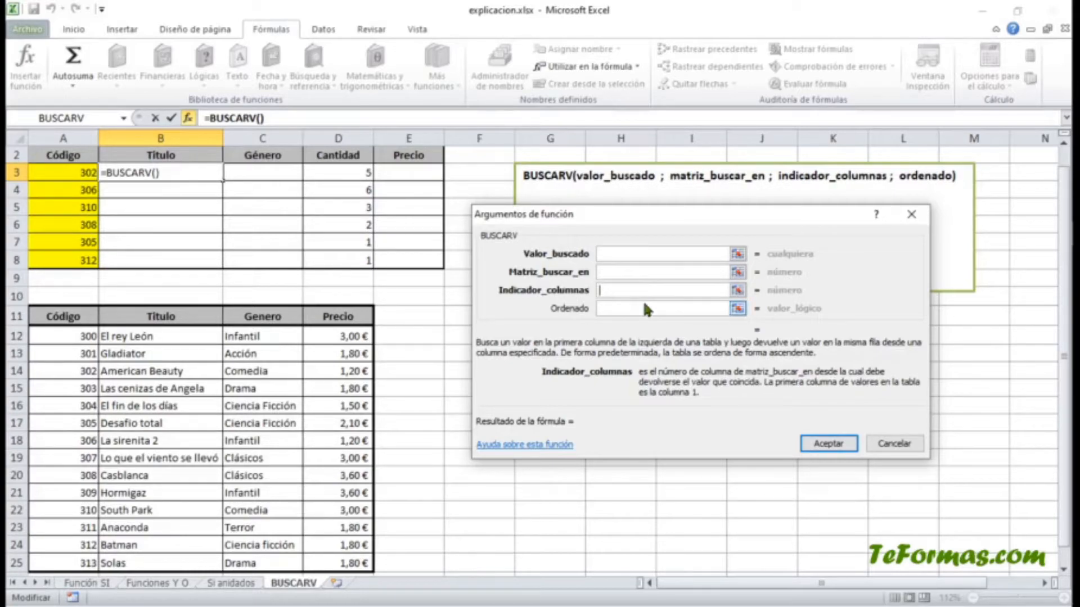
pyautogui.click(643, 310)
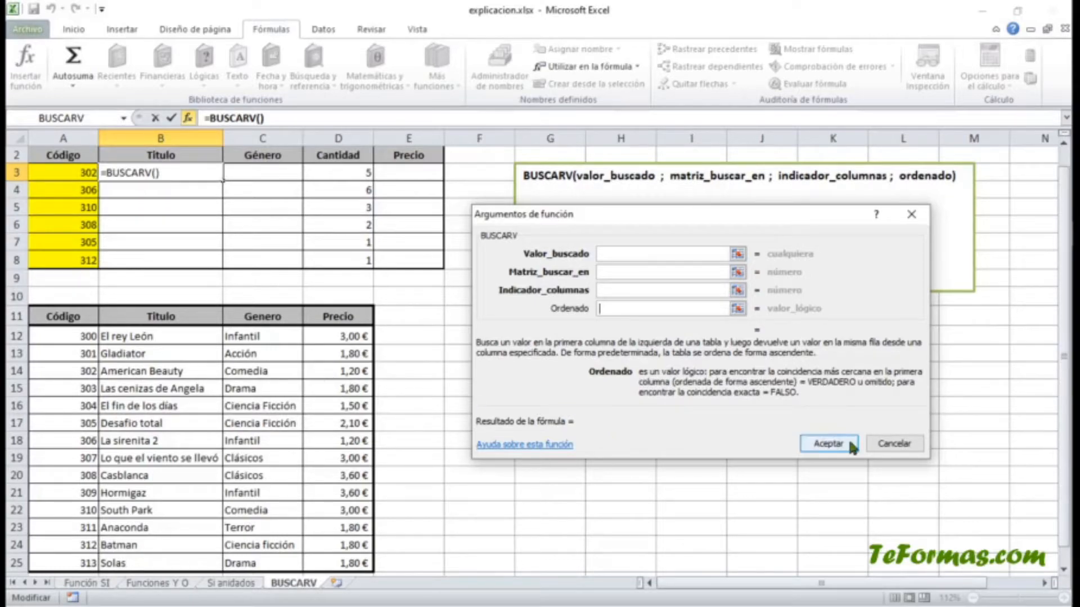
pyautogui.click(892, 443)
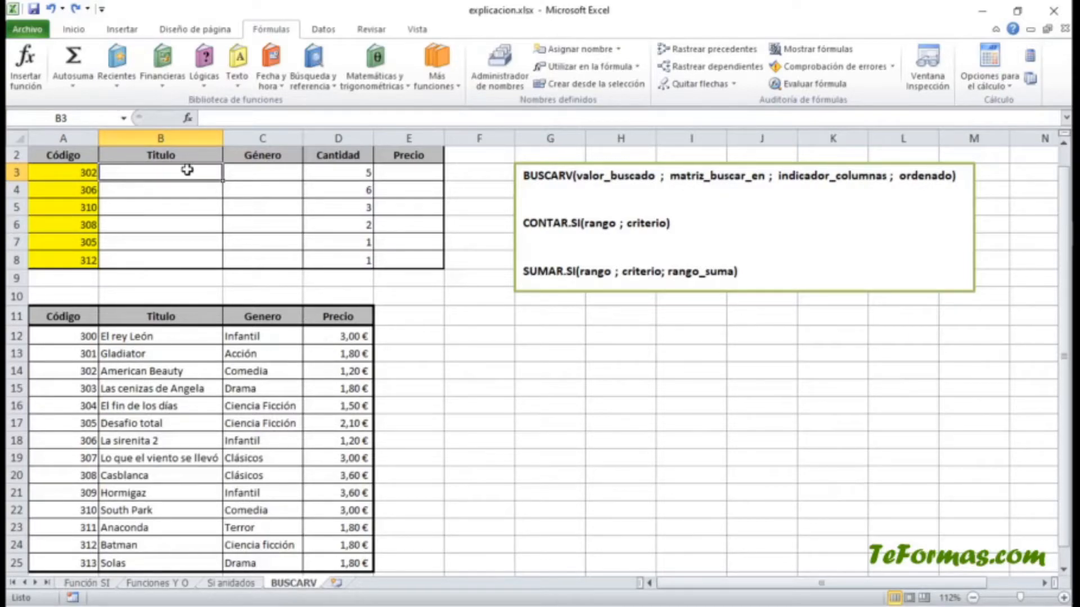
# Insert a BUSCARV function in B3 with lookup value A3, table range A12:D25, column index 2 and Ordenado set to FALSO
pyautogui.click(326, 83)
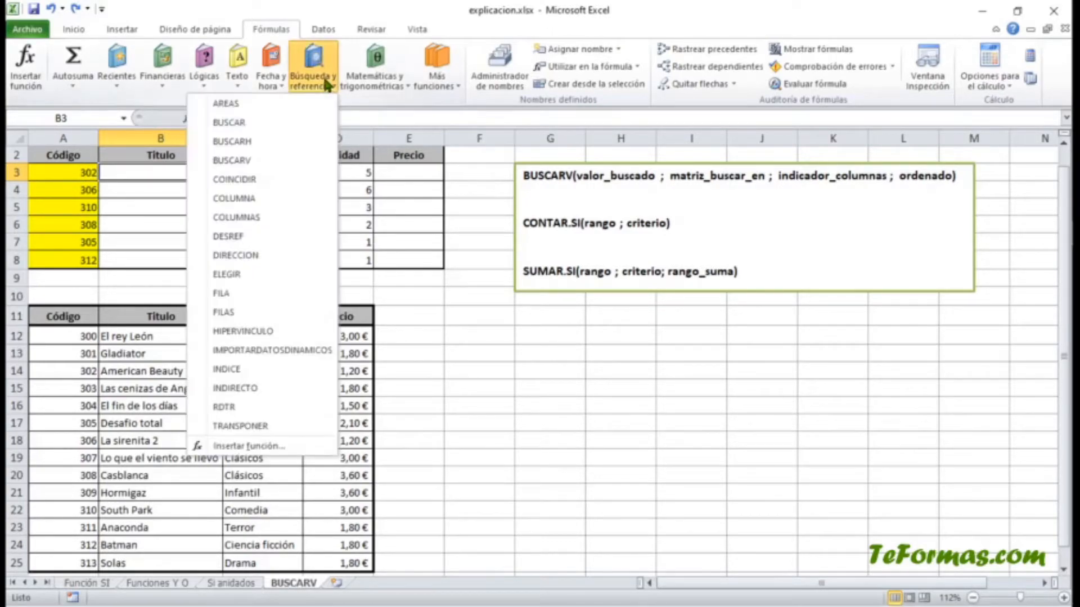
pyautogui.click(306, 160)
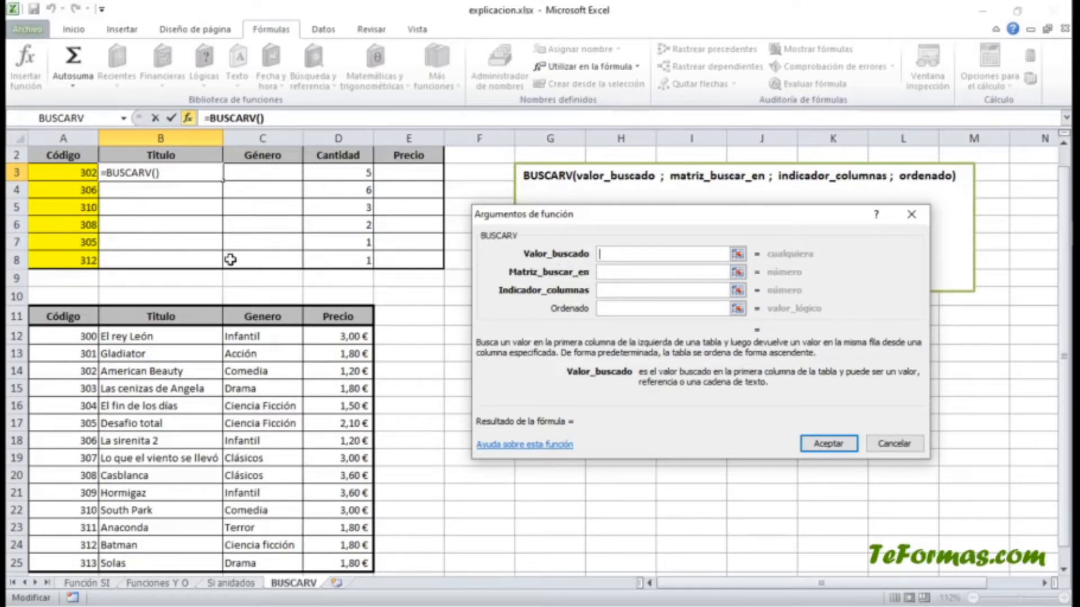
pyautogui.click(86, 173)
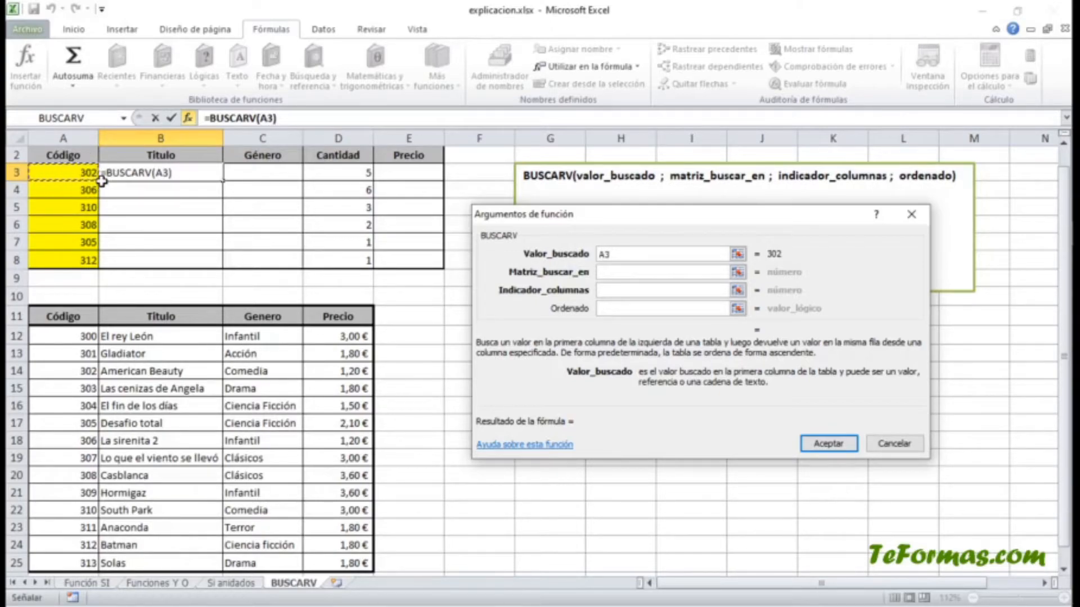
pyautogui.click(602, 270)
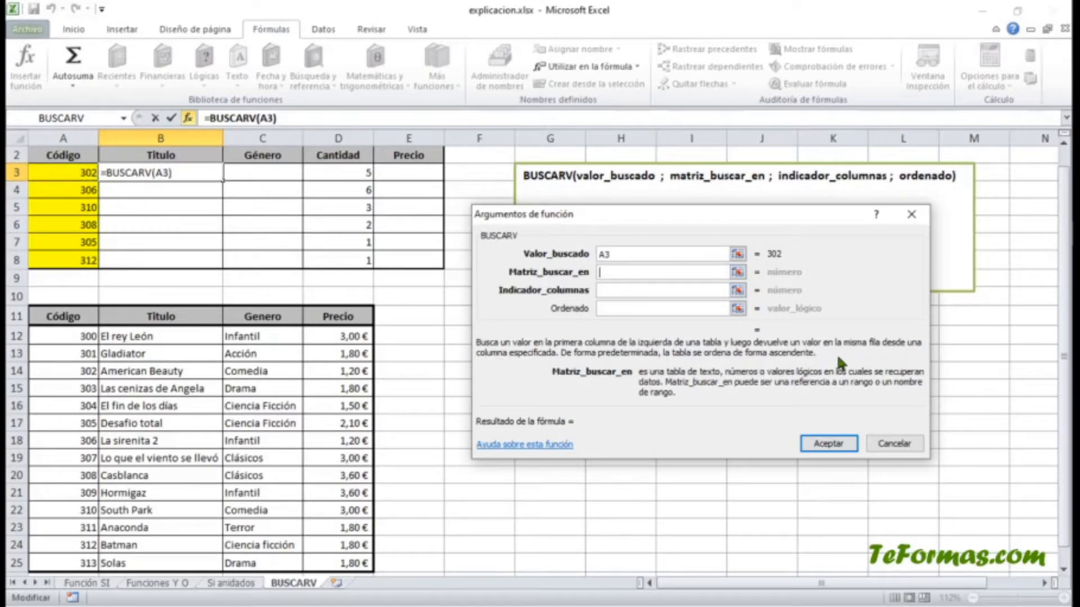
pyautogui.moveTo(84, 335); pyautogui.dragTo(338, 565)
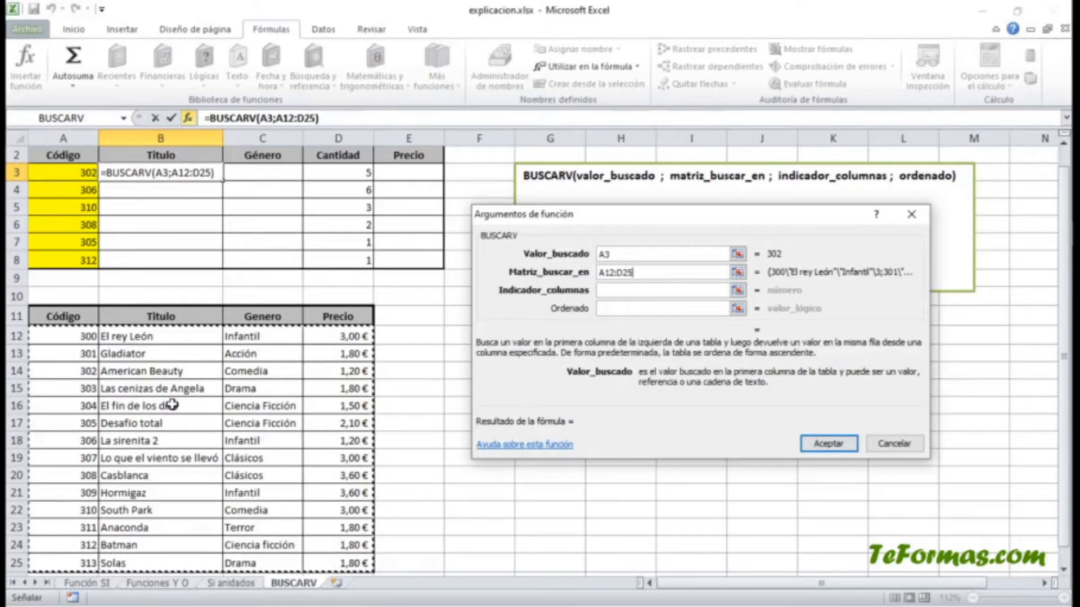
pyautogui.click(601, 292)
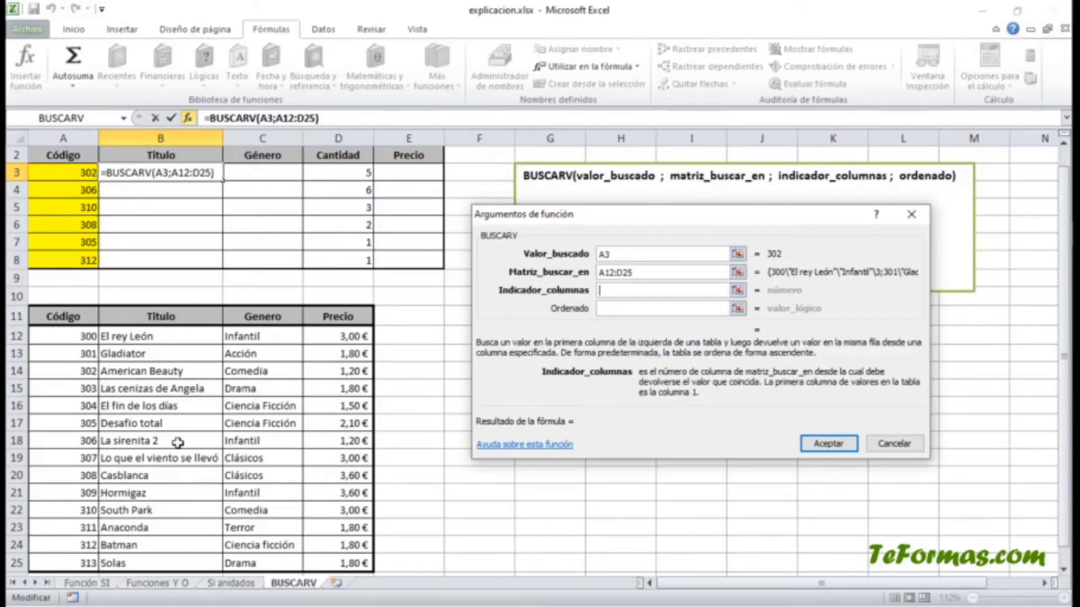
pyautogui.write('2')
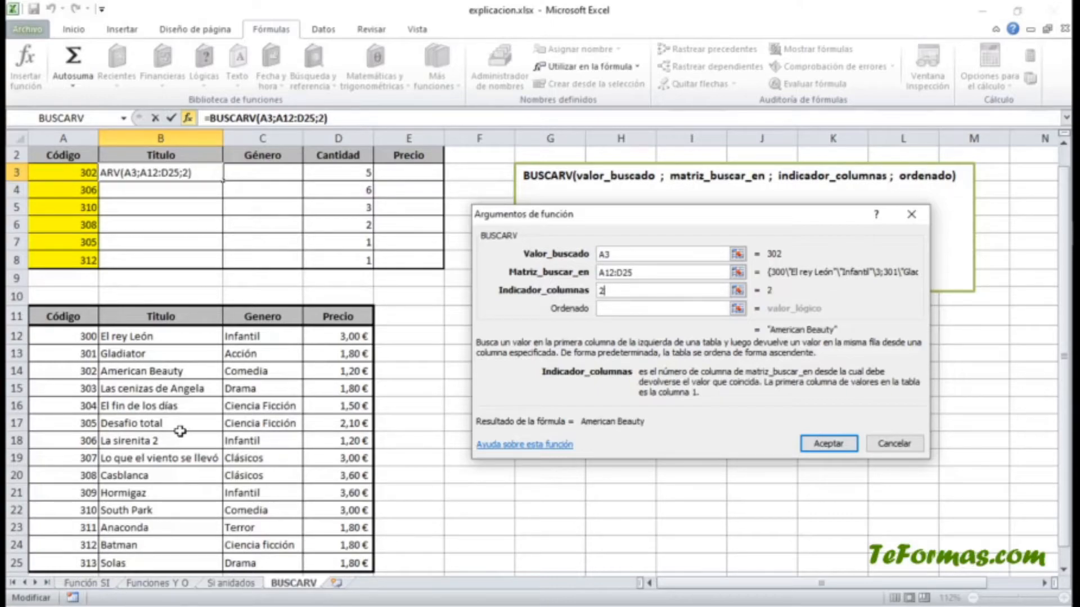
pyautogui.click(606, 308)
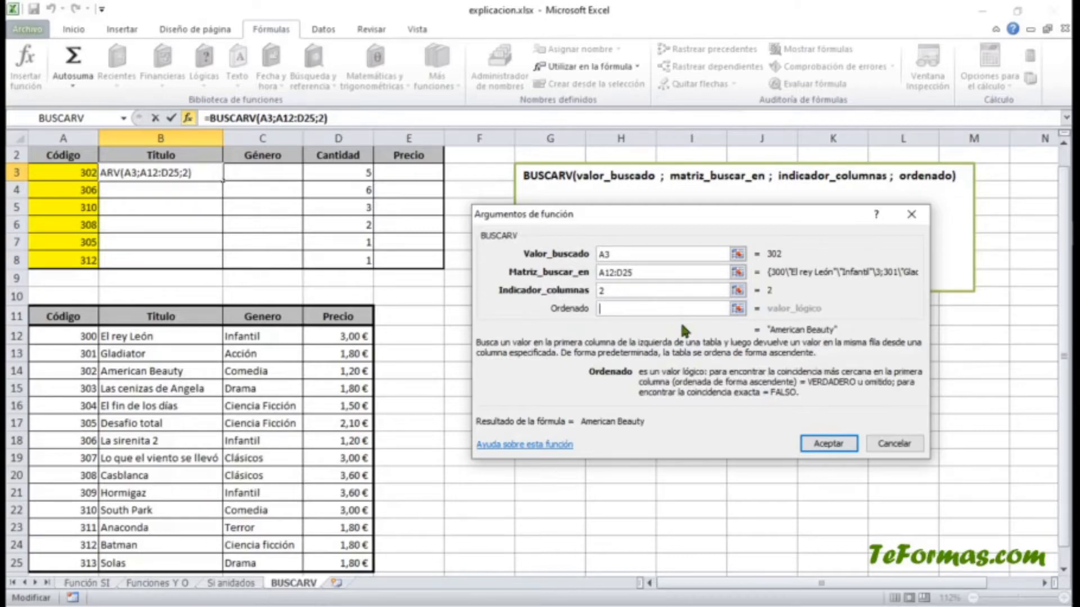
pyautogui.write('FAL')
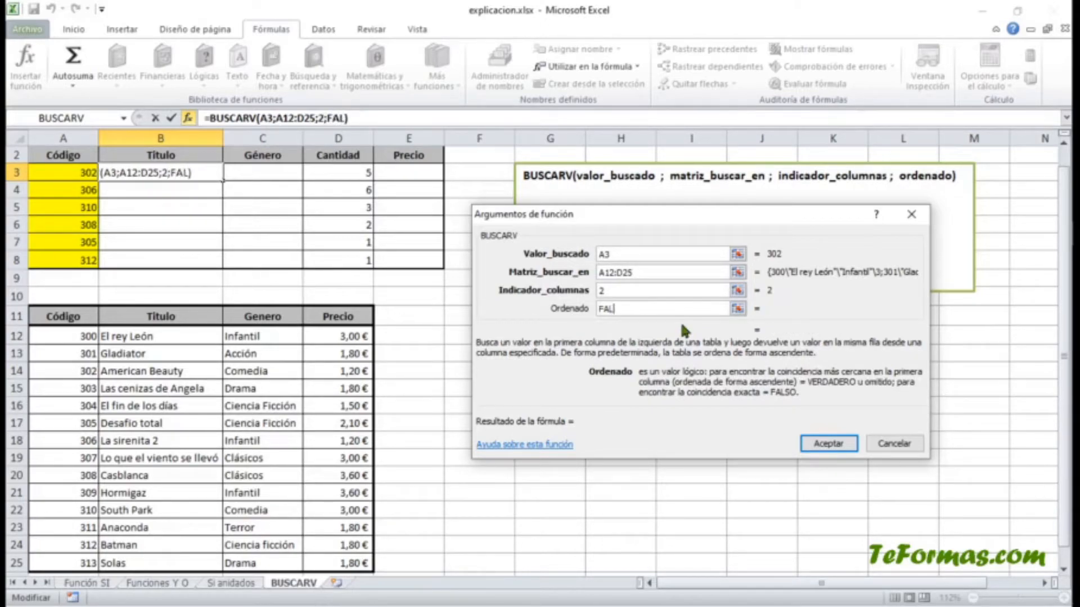
pyautogui.write('SO')
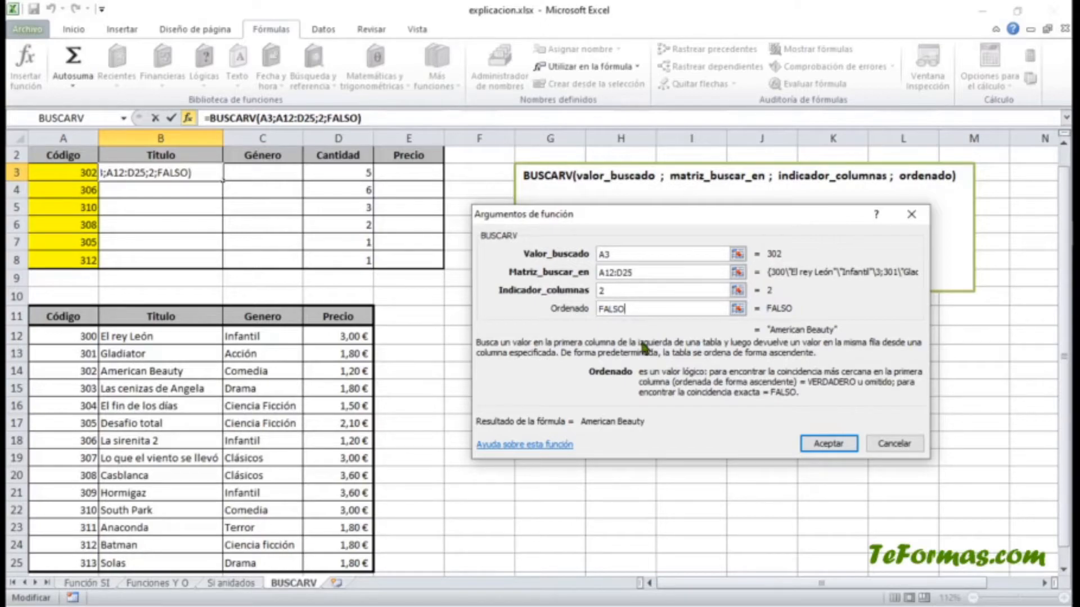
pyautogui.click(831, 453)
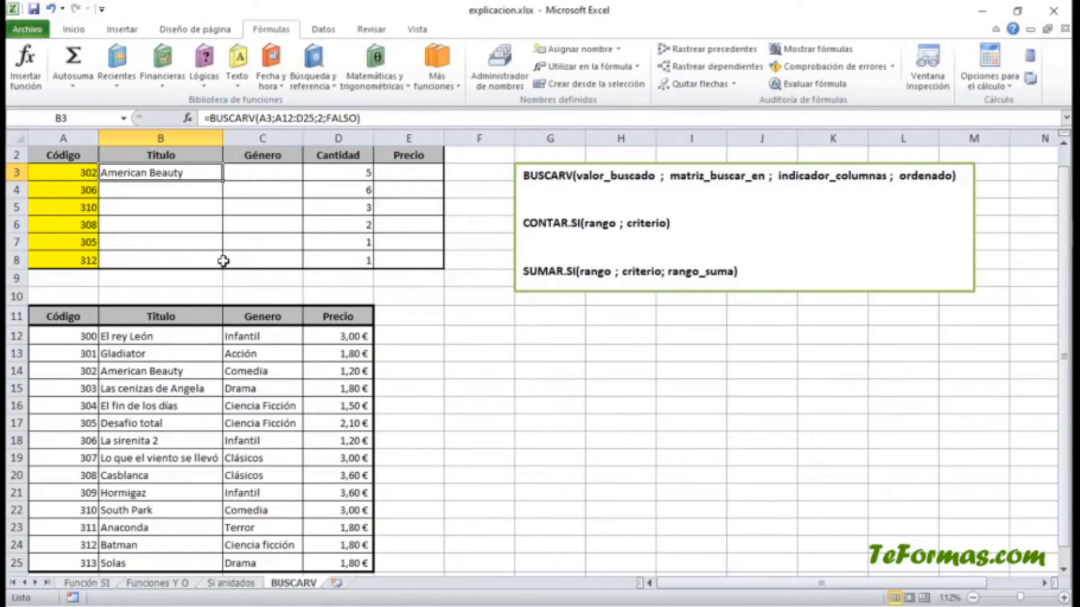
# Make the table range in B3's formula absolute, as $A$12:$D$25
pyautogui.doubleClick(189, 173)
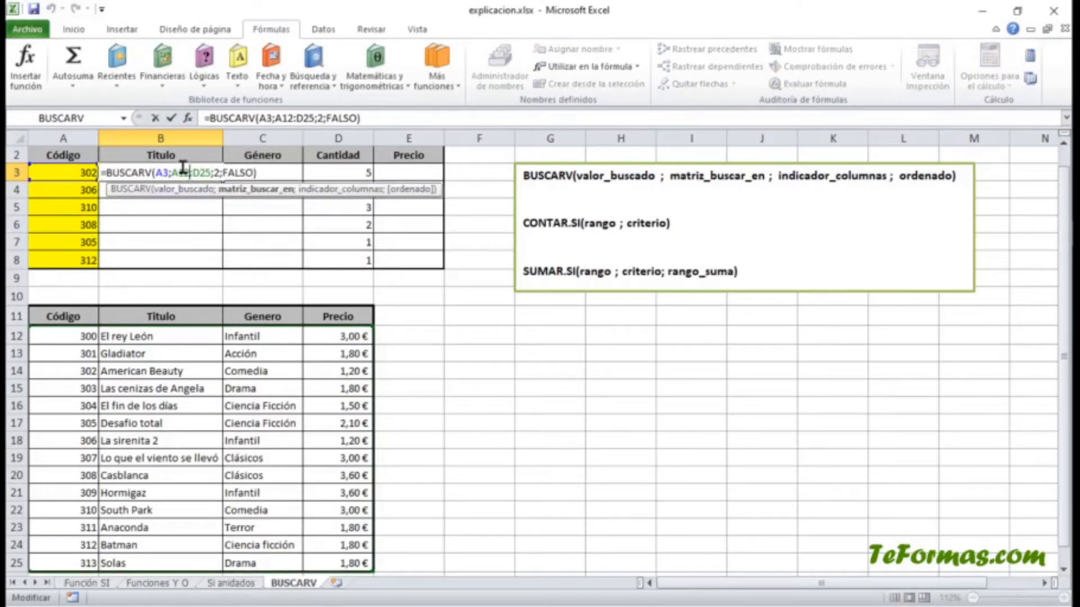
pyautogui.moveTo(173, 172); pyautogui.dragTo(211, 173)
pyautogui.press('F4')
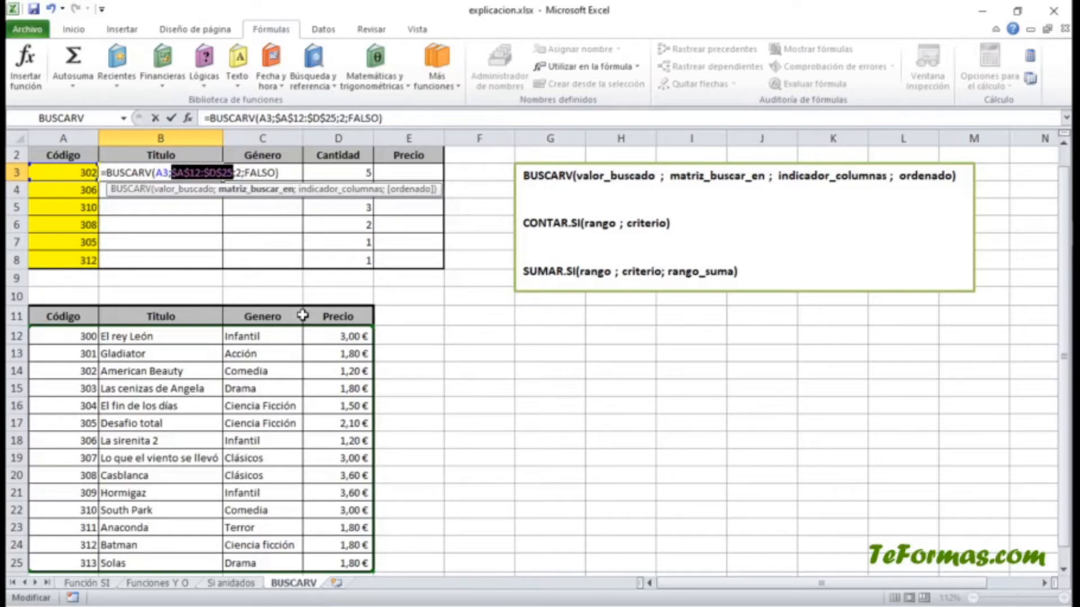
pyautogui.press('Return')
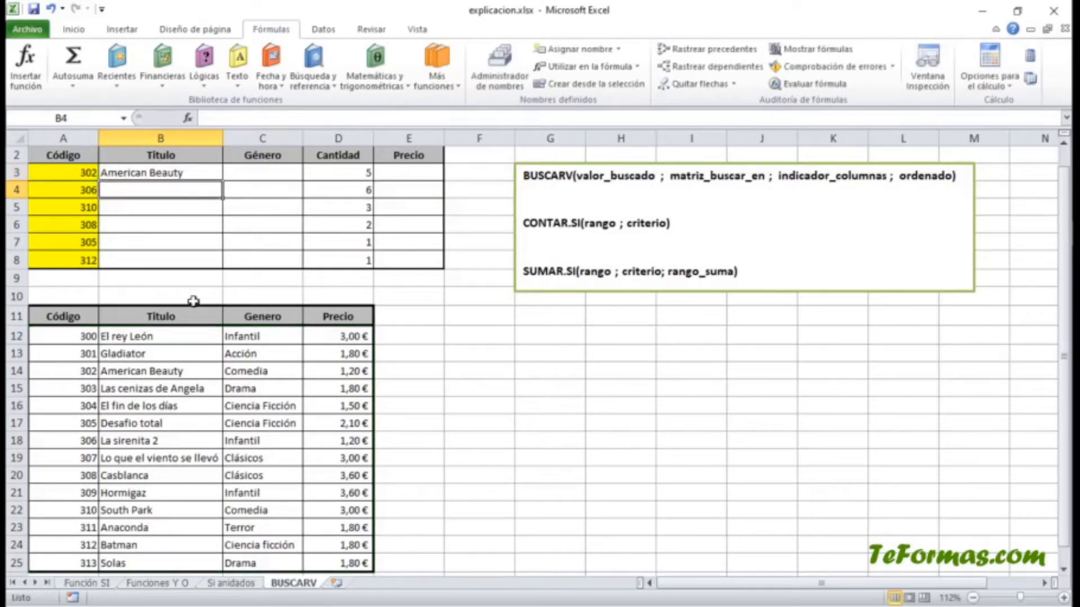
# Copy the title formula from B3 down through B8
pyautogui.click(205, 171)
pyautogui.moveTo(222, 181); pyautogui.dragTo(225, 269)
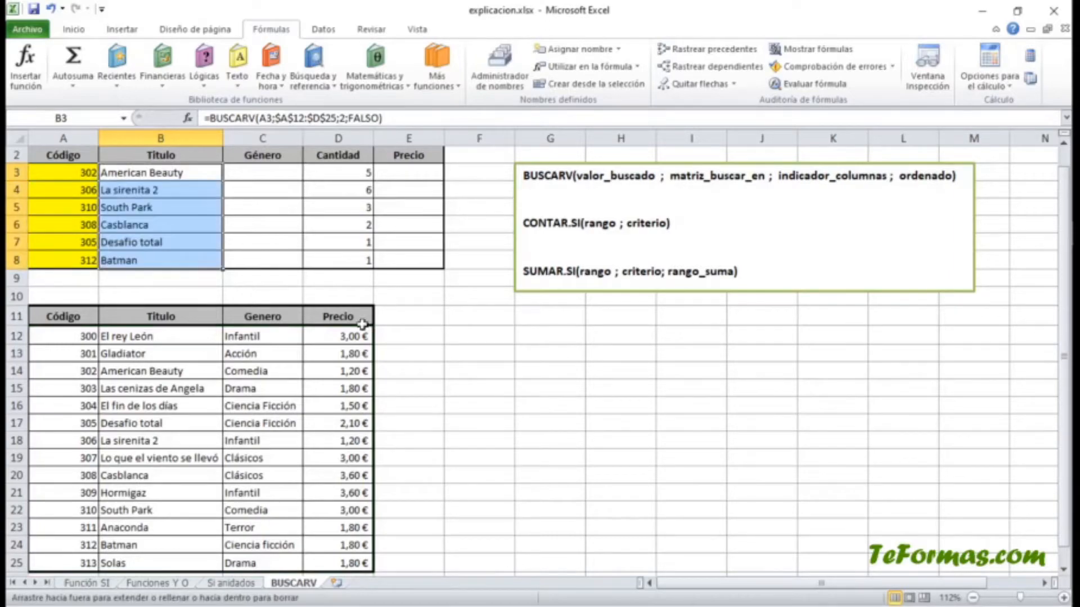
pyautogui.click(576, 385)
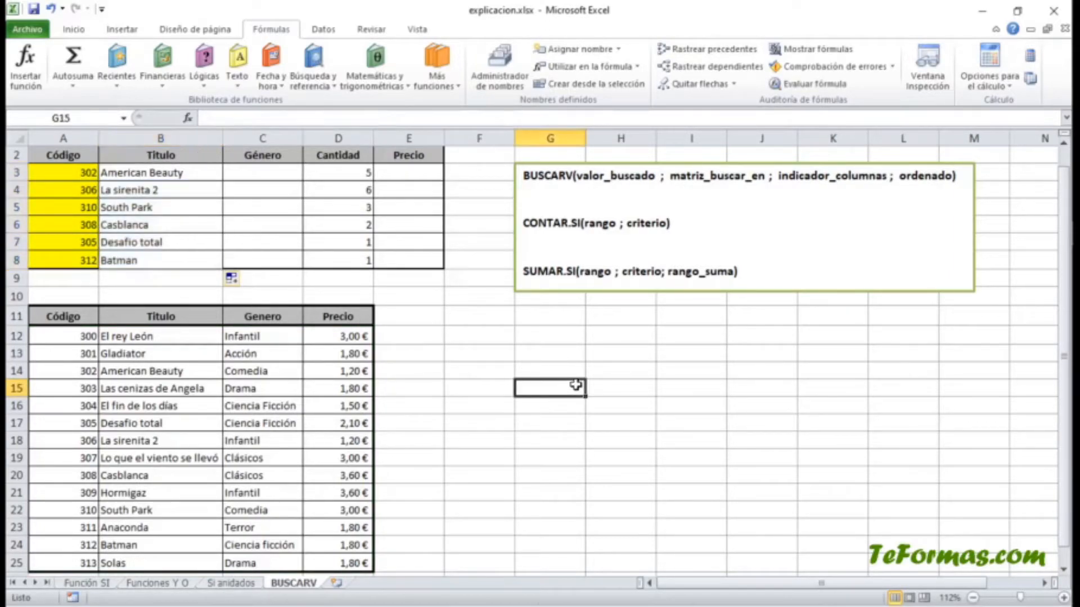
# Start a BUSCARV function in C3 with lookup value A3 and the absolute table range $A$12:$D$25
pyautogui.click(278, 172)
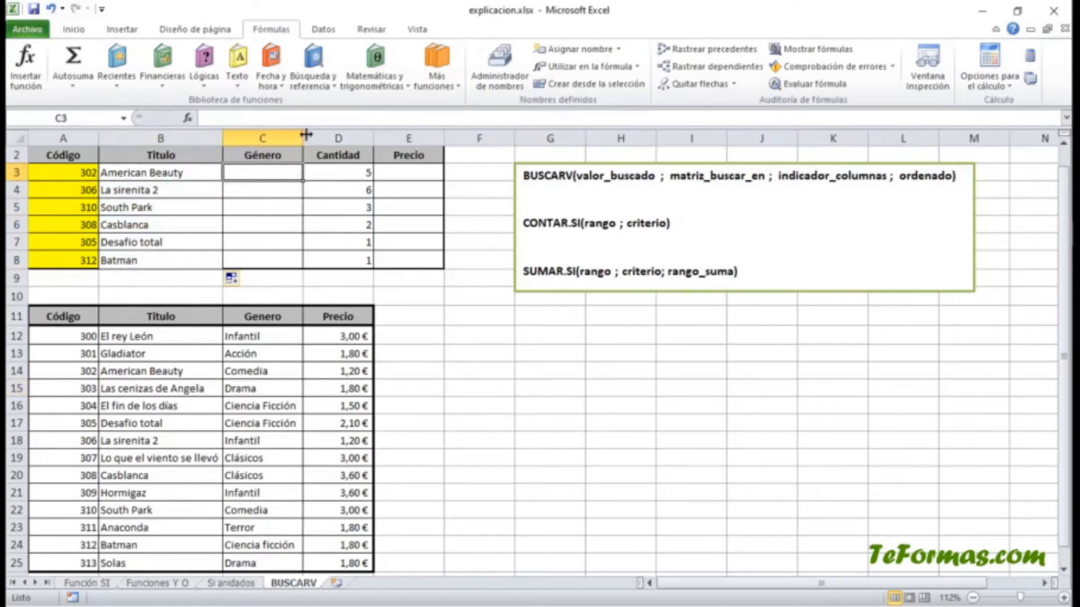
pyautogui.click(312, 78)
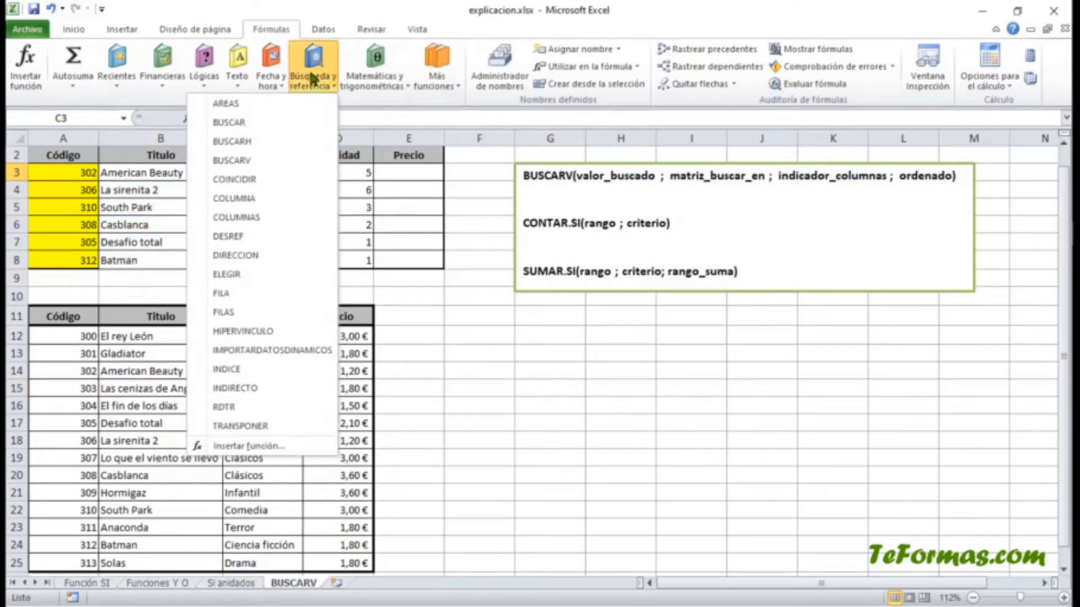
pyautogui.click(281, 160)
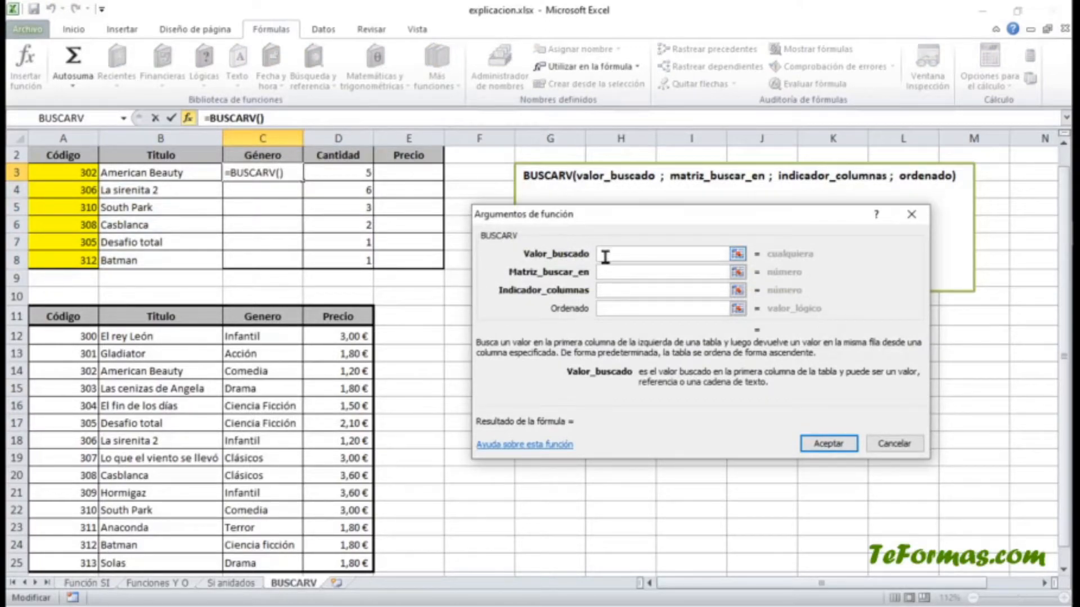
pyautogui.click(87, 171)
pyautogui.click(612, 271)
pyautogui.moveTo(67, 336); pyautogui.dragTo(350, 563)
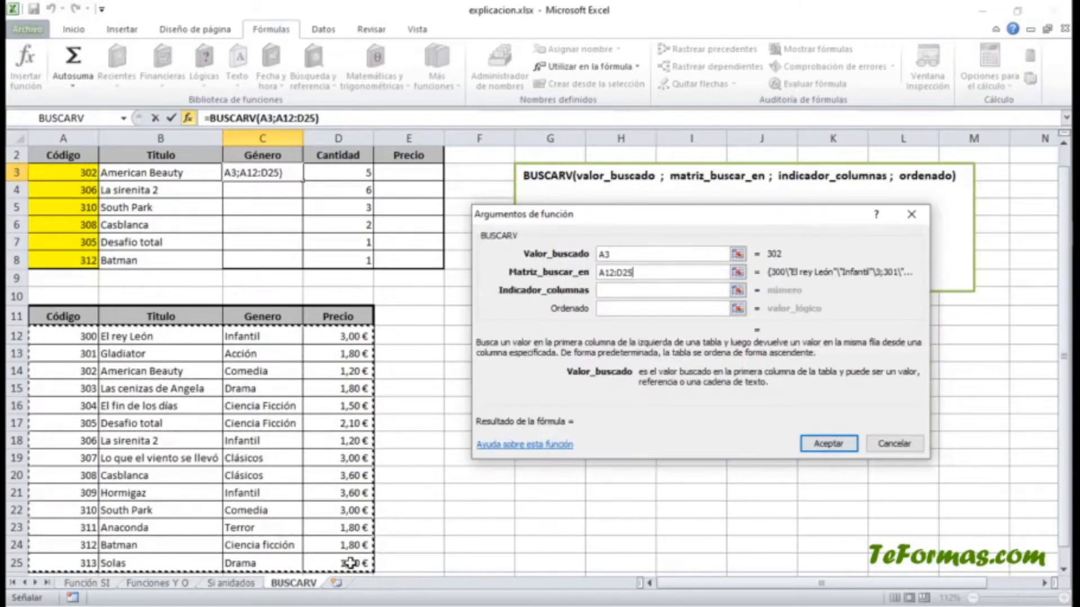
pyautogui.press('F4')
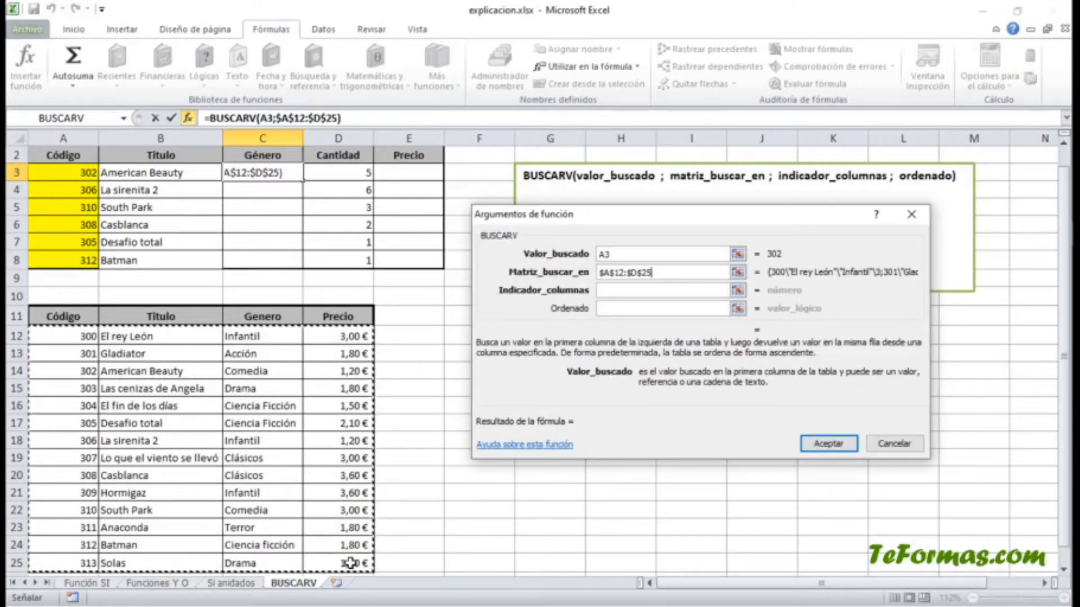
# Complete C3's function with column index 3 and Ordenado set to FALSO, and copy the formula down through C8
pyautogui.click(605, 289)
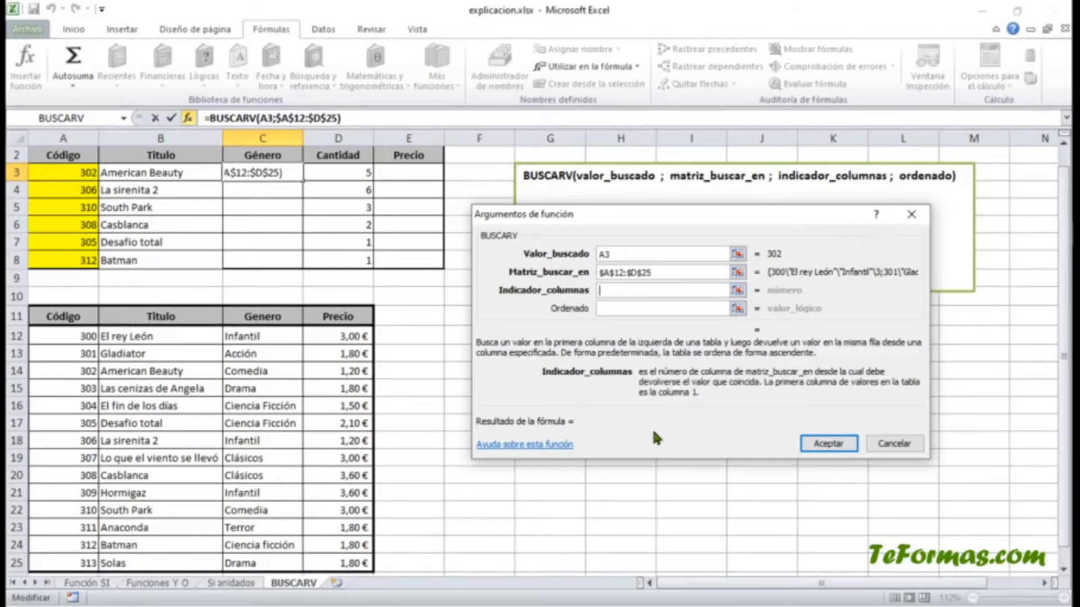
pyautogui.write('3')
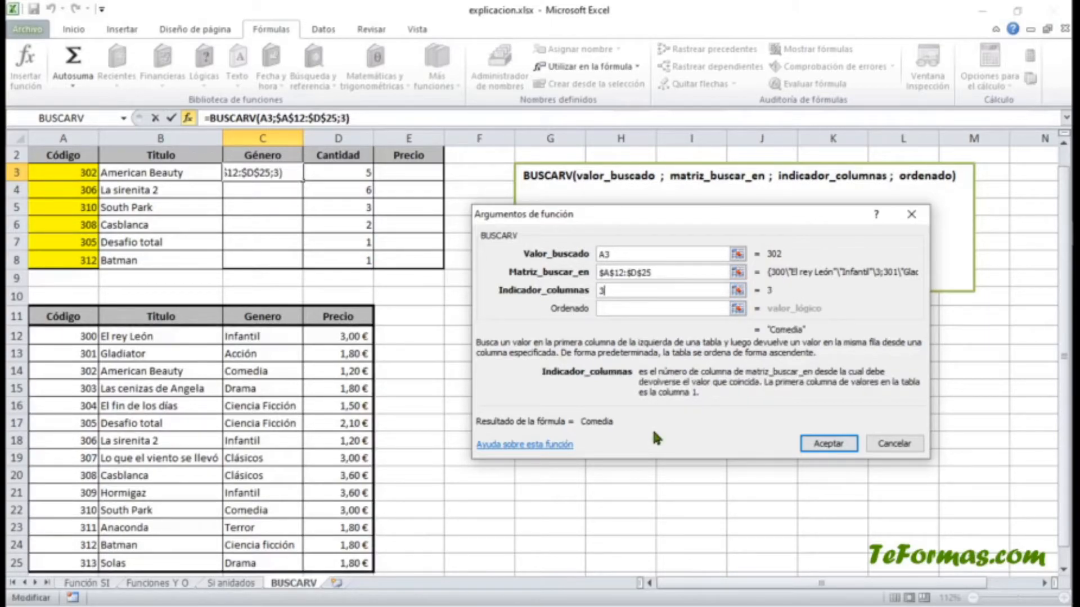
pyautogui.click(625, 308)
pyautogui.write('FALSO')
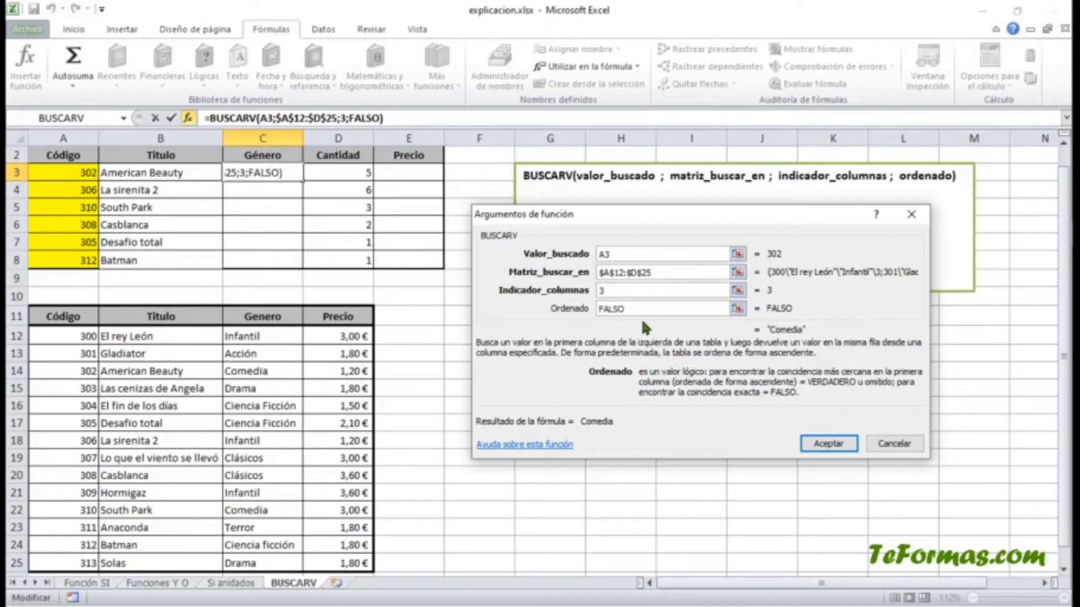
pyautogui.click(823, 447)
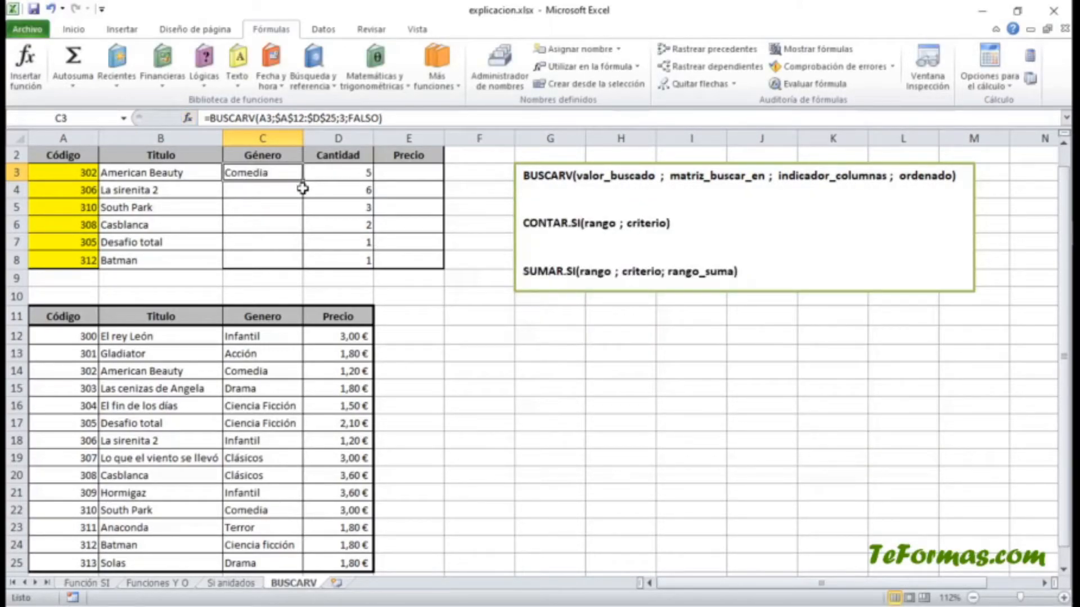
pyautogui.moveTo(302, 181); pyautogui.dragTo(307, 268)
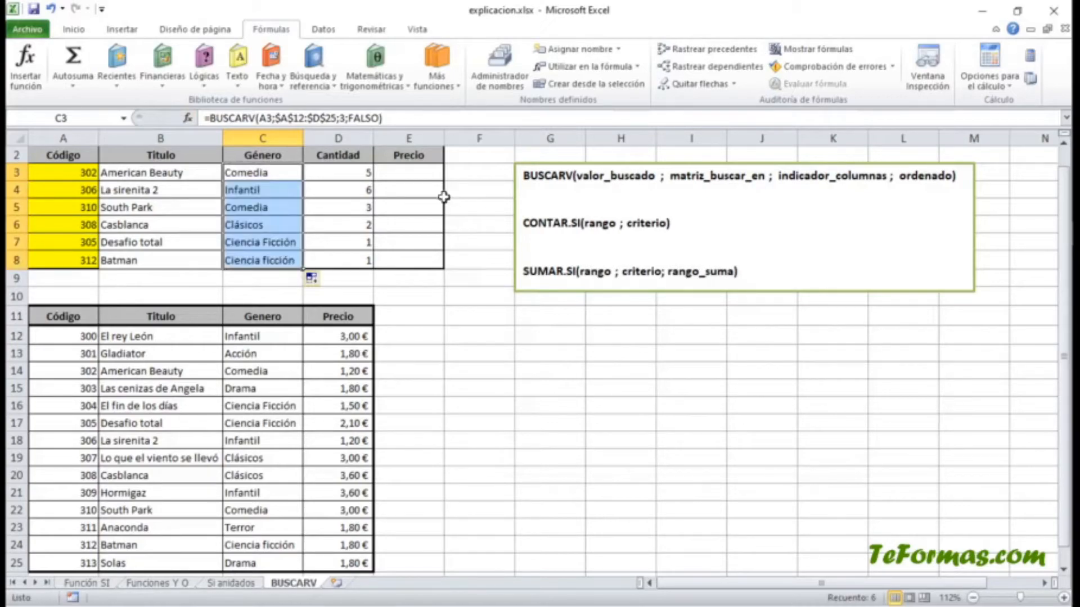
# Start a BUSCARV function in E3 with lookup value A3 and the absolute table range $A$12:$D$25
pyautogui.click(408, 172)
pyautogui.click(314, 82)
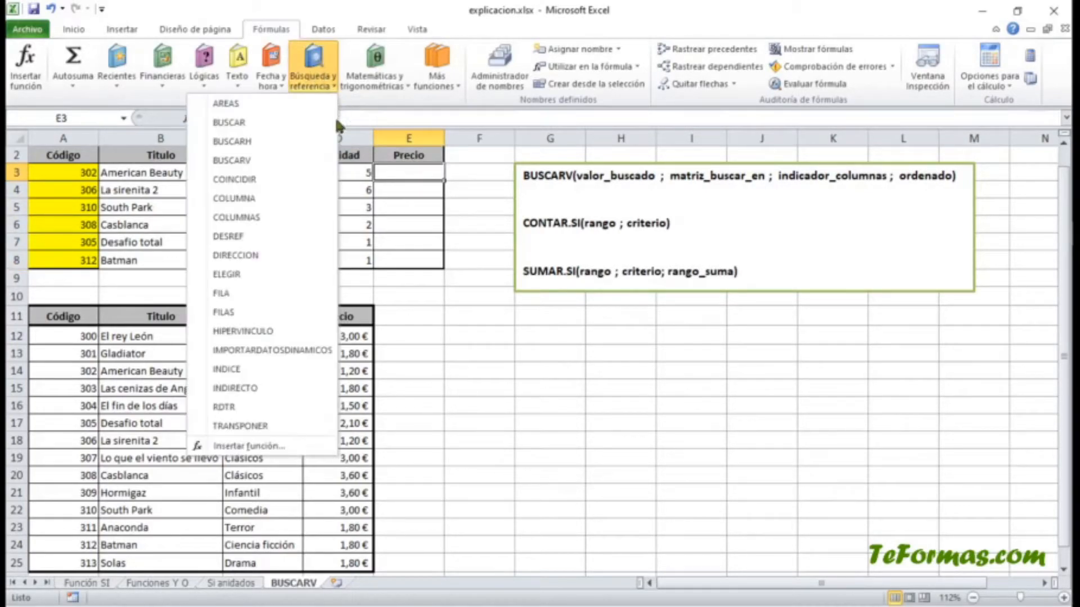
pyautogui.click(294, 162)
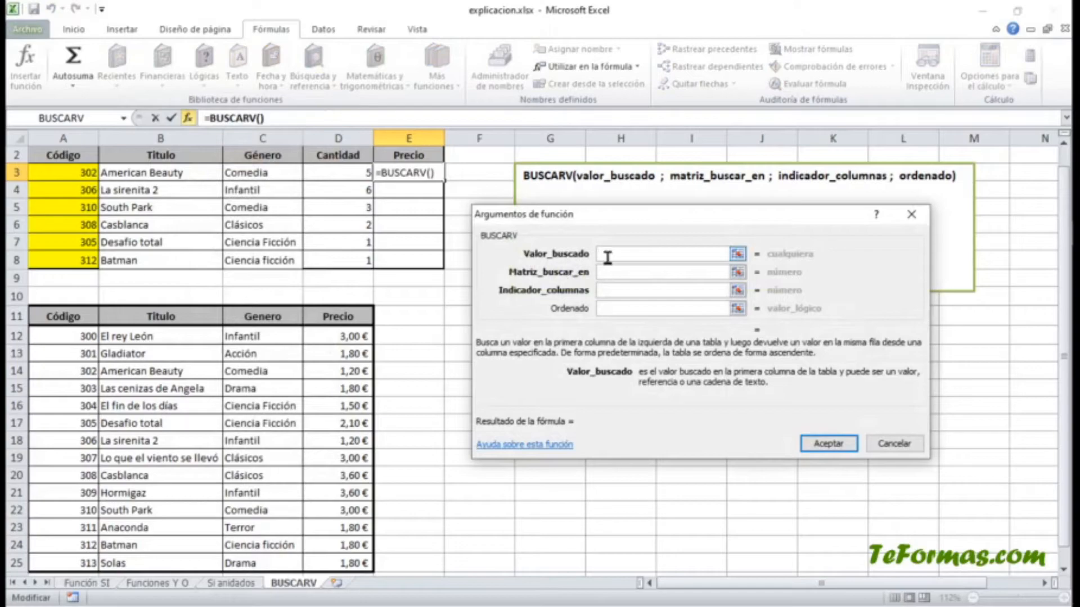
pyautogui.click(84, 174)
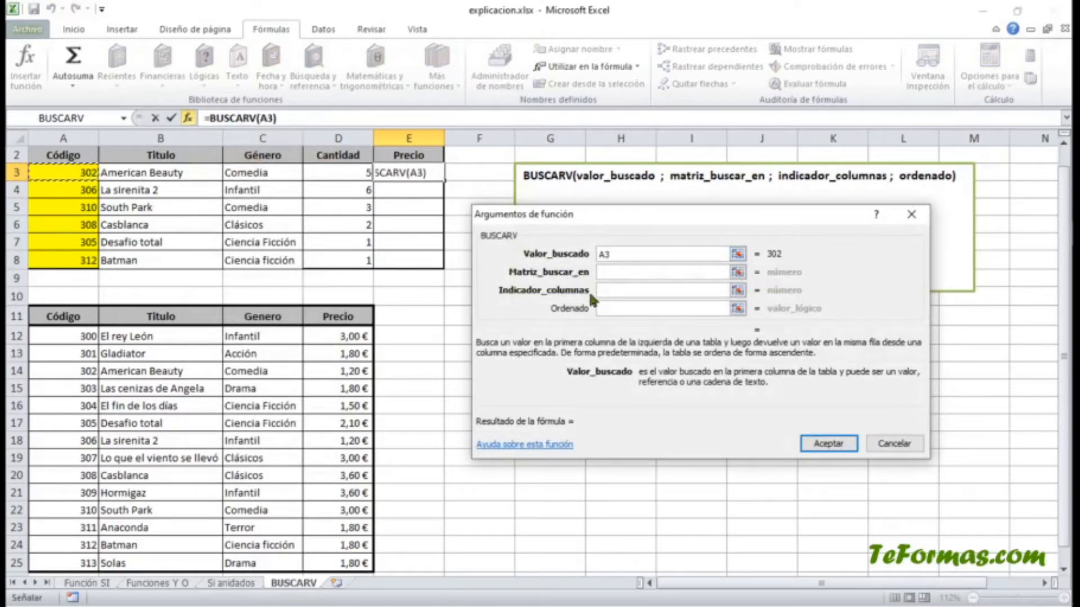
pyautogui.click(610, 272)
pyautogui.moveTo(73, 336); pyautogui.dragTo(354, 559)
pyautogui.press('F4')
# Complete E3's function with column index 4 and Ordenado set to FALSO, and copy the formula down through E8
pyautogui.click(616, 290)
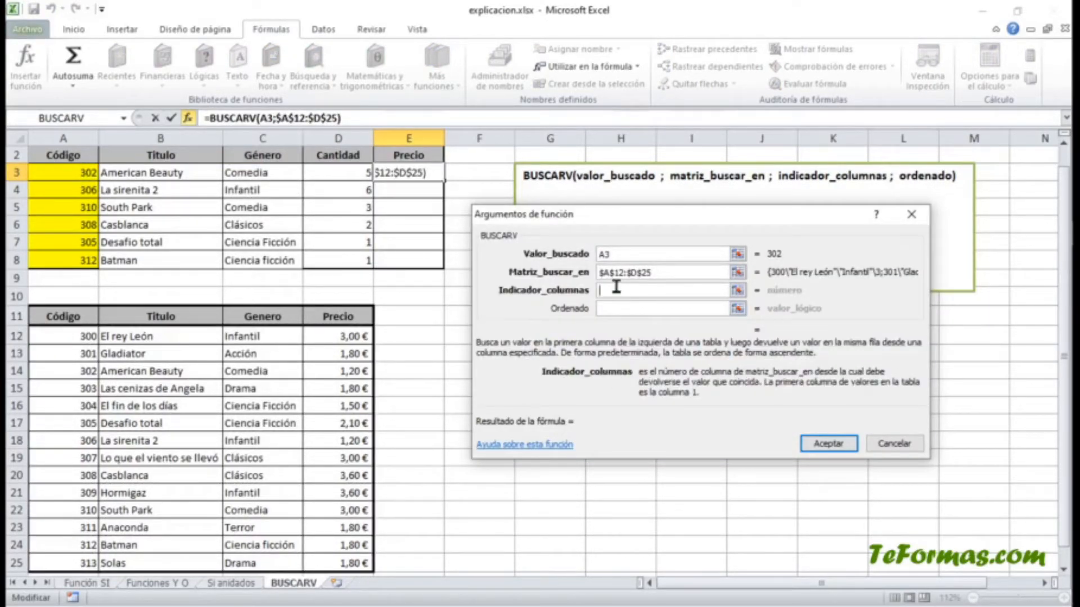
pyautogui.write('4')
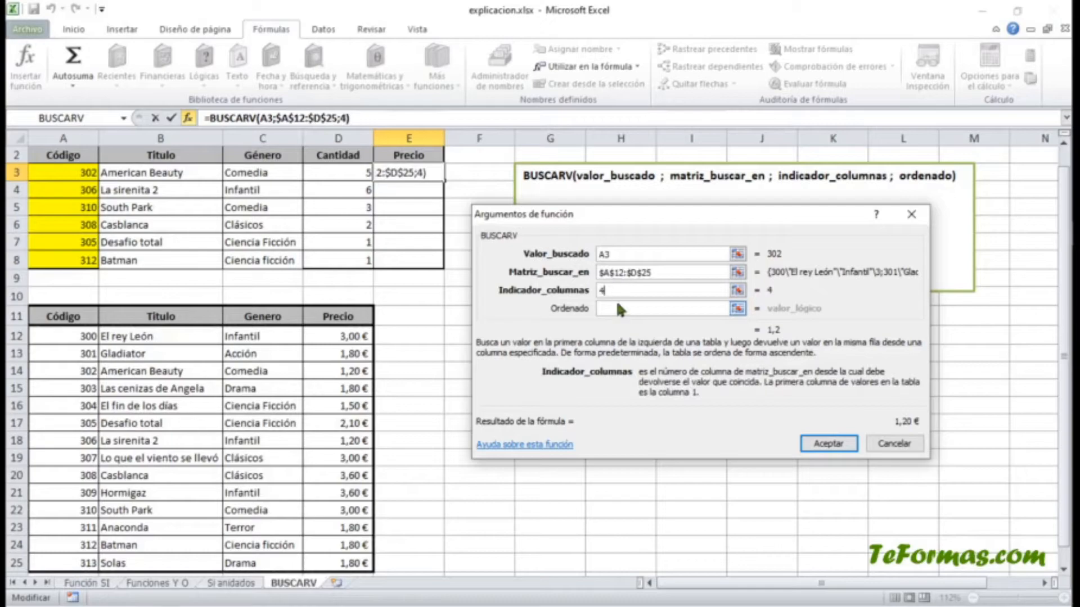
pyautogui.click(615, 304)
pyautogui.write('falso')
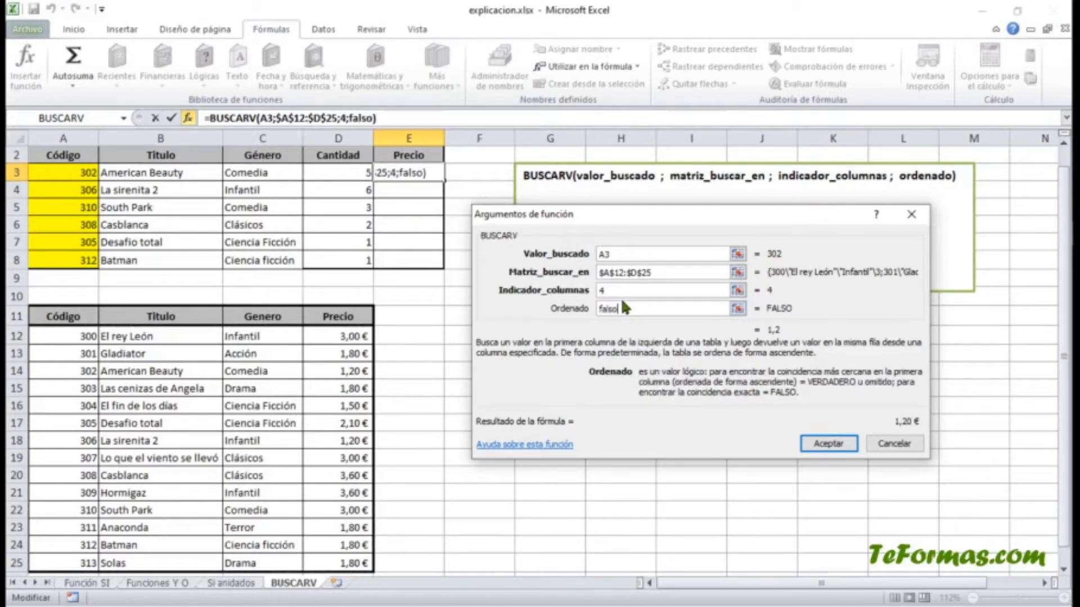
pyautogui.press('Return')
pyautogui.moveTo(444, 181); pyautogui.dragTo(444, 264)
pyautogui.click(551, 373)
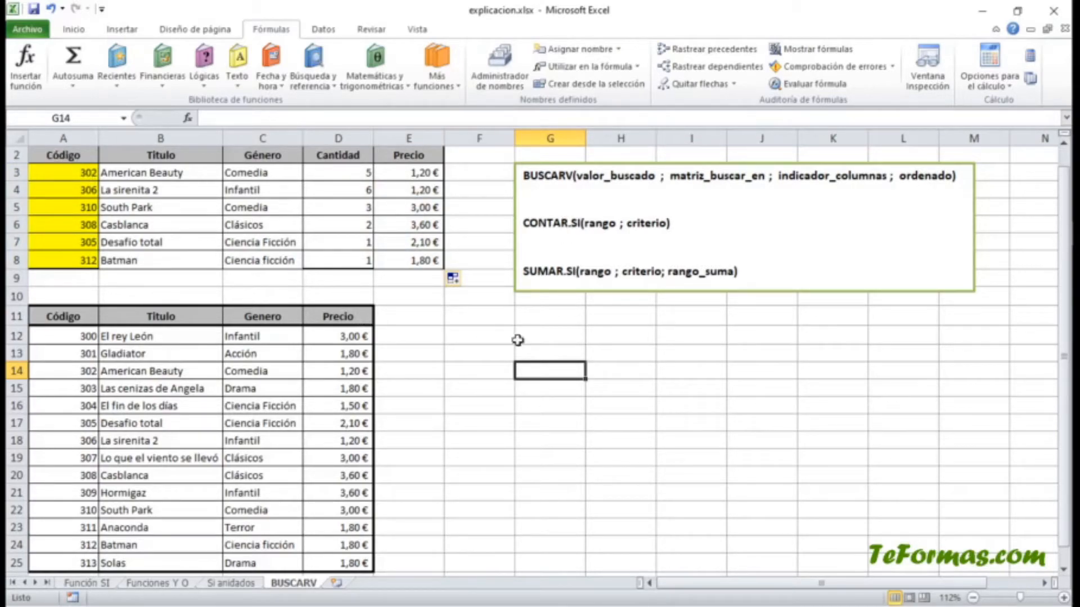
# Enter the label Comedias in F12
pyautogui.click(455, 332)
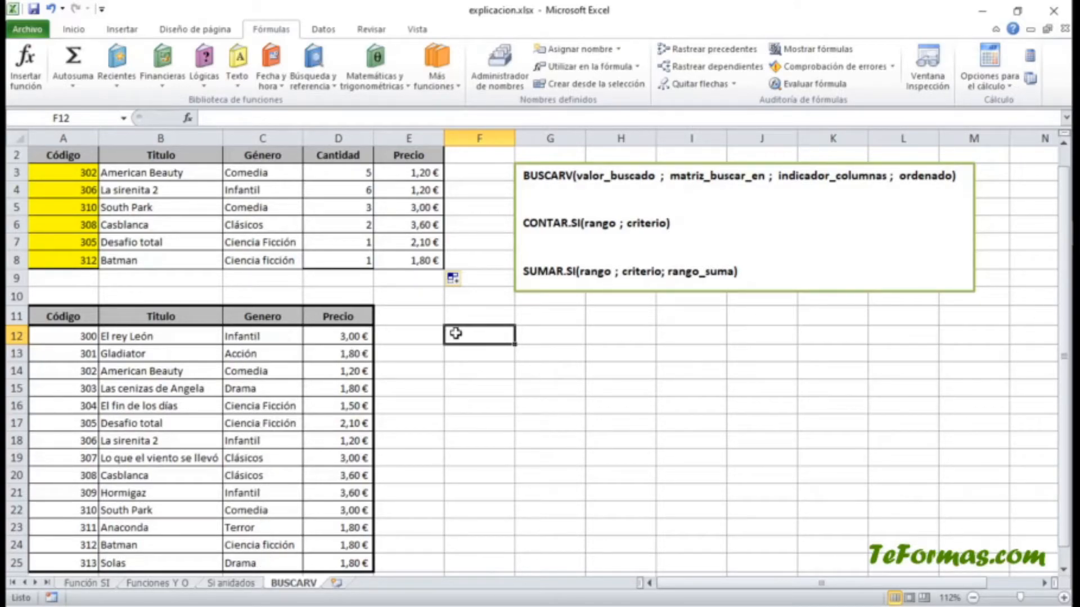
pyautogui.write('Comedias')
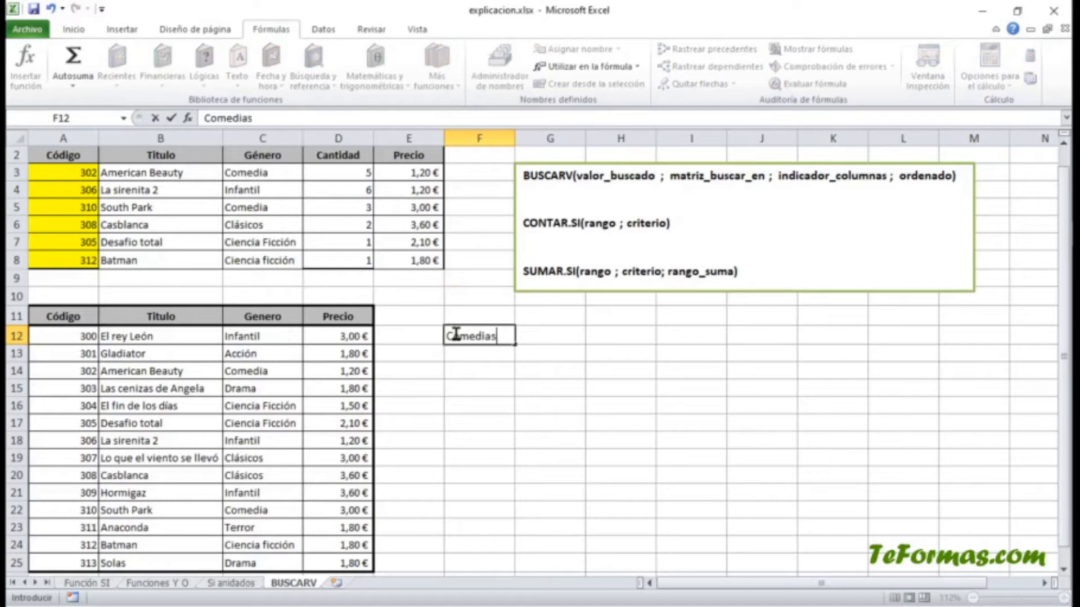
pyautogui.press('Return')
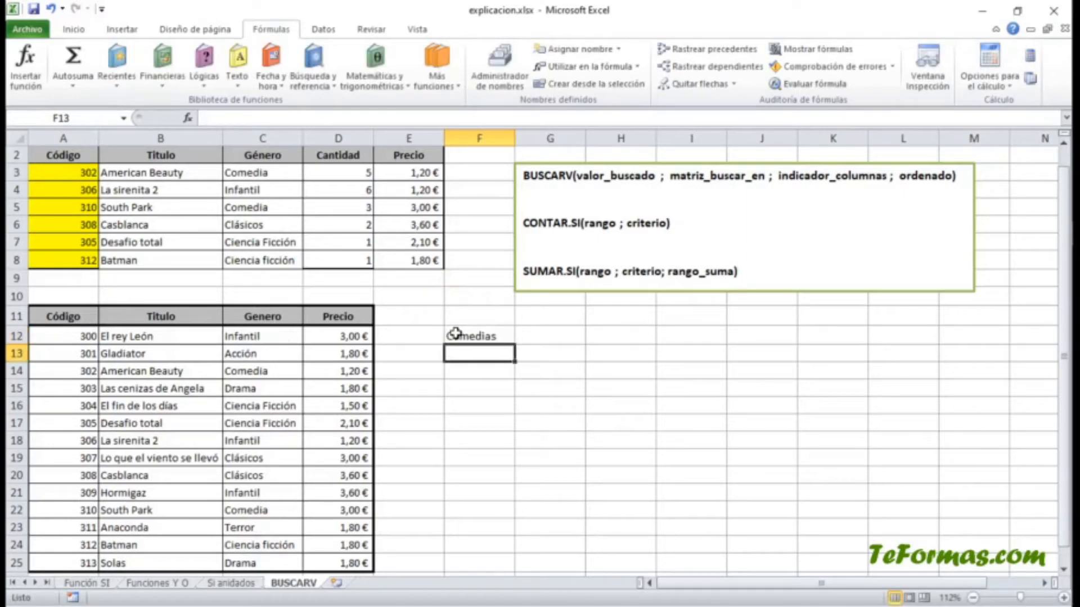
# Insert a CONTAR.SI function in G12 that counts the cells in genre range C12:C25 matching the criterion comedia
pyautogui.press('Up')
pyautogui.press('Right')
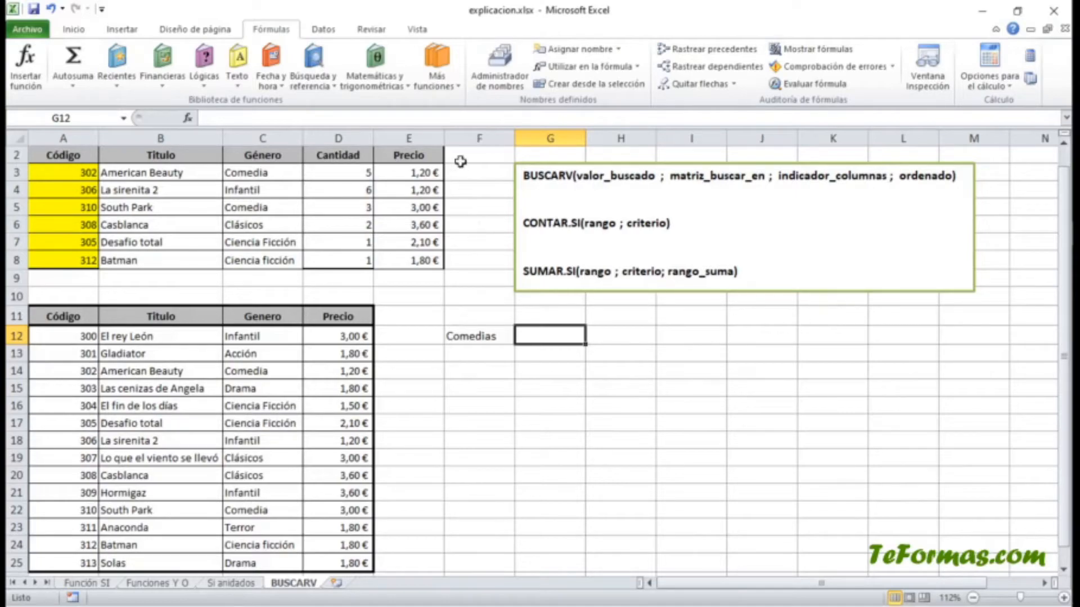
pyautogui.click(437, 76)
pyautogui.moveTo(419, 108)
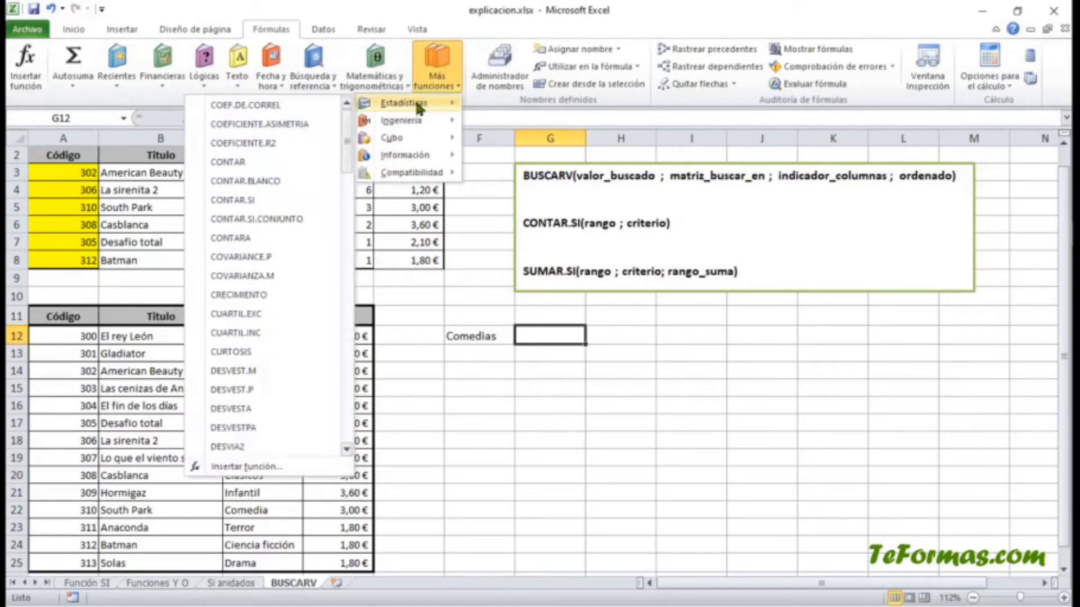
pyautogui.click(258, 198)
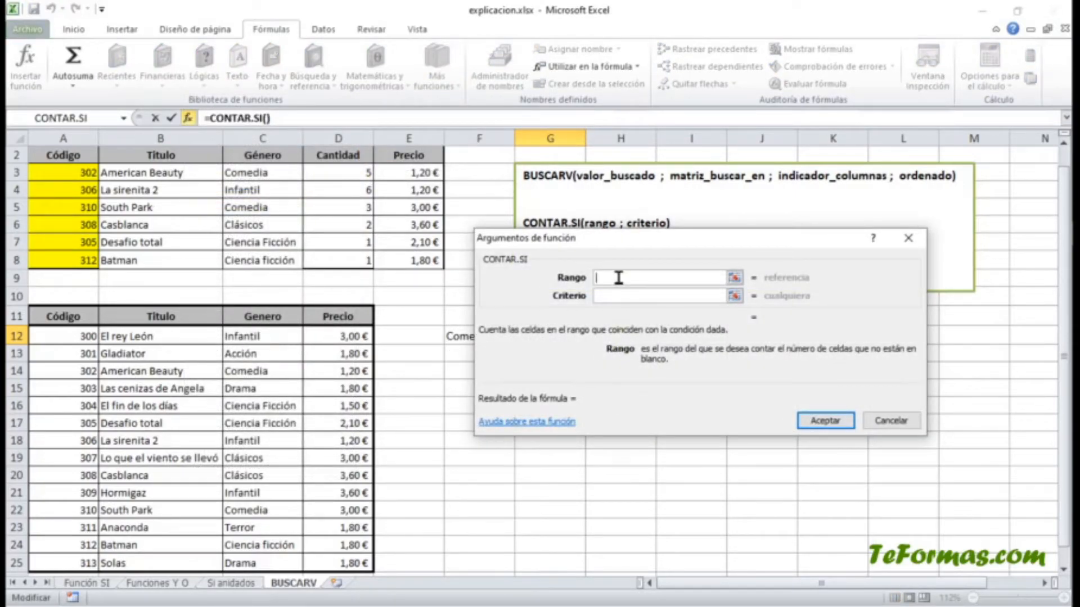
pyautogui.moveTo(273, 337); pyautogui.dragTo(276, 562)
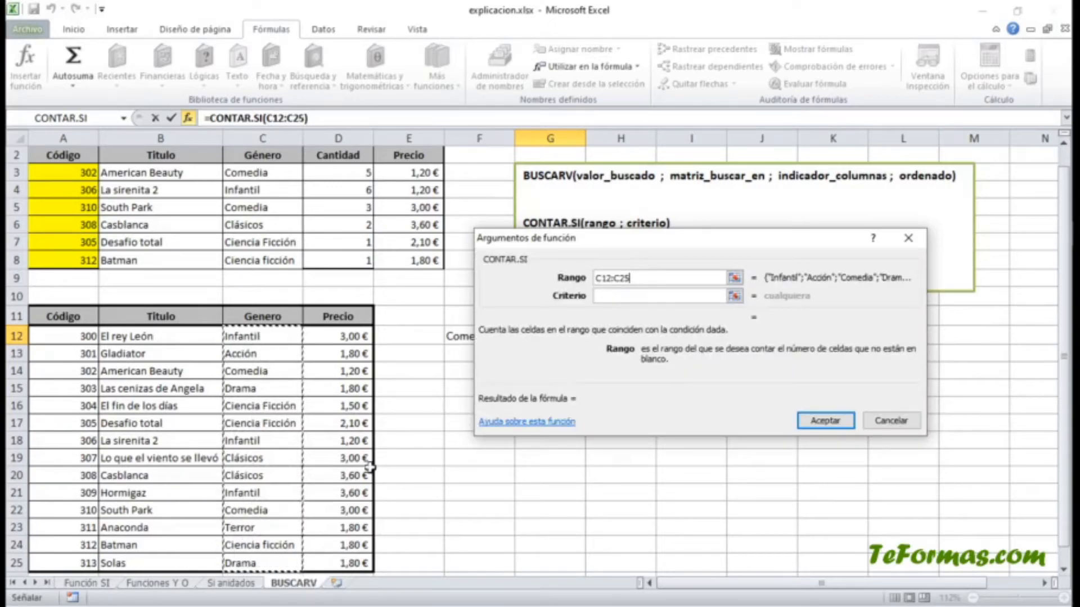
pyautogui.click(621, 296)
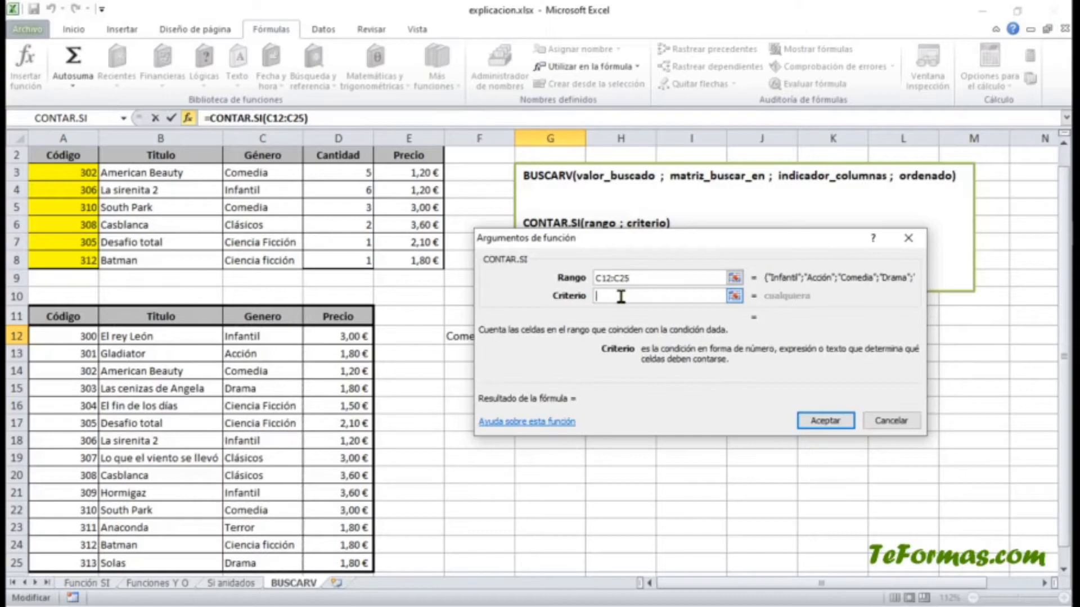
pyautogui.write('comedia')
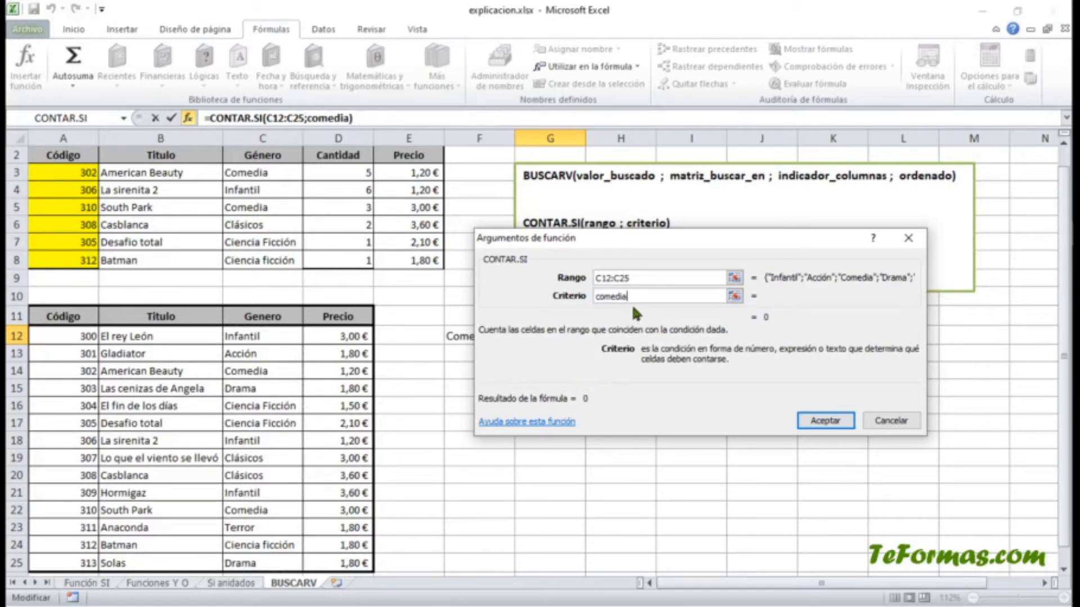
pyautogui.click(825, 421)
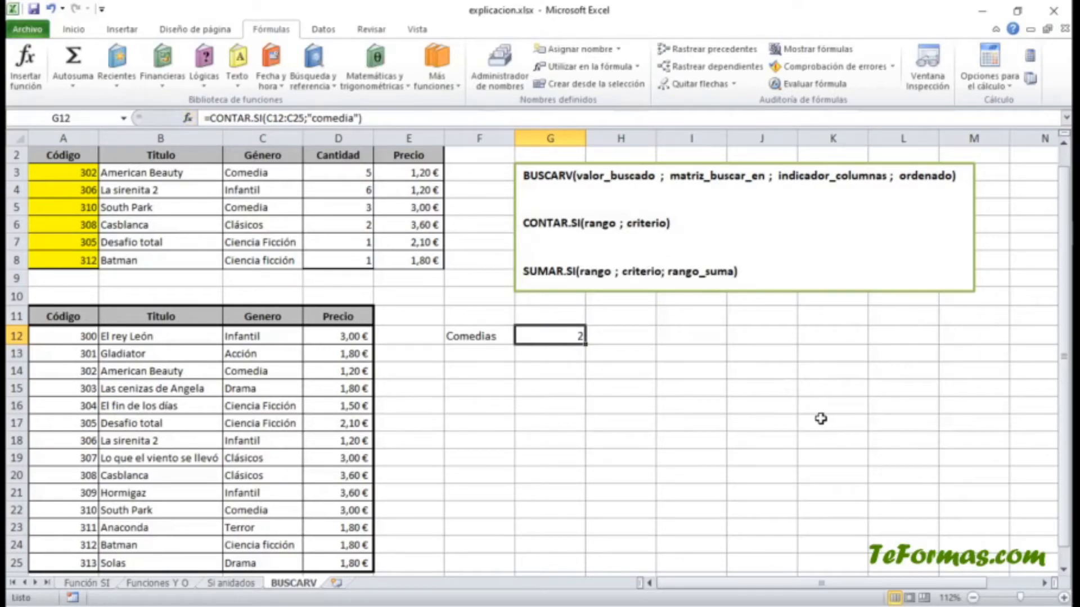
# Enter the label "> 2€" in F13
pyautogui.click(483, 357)
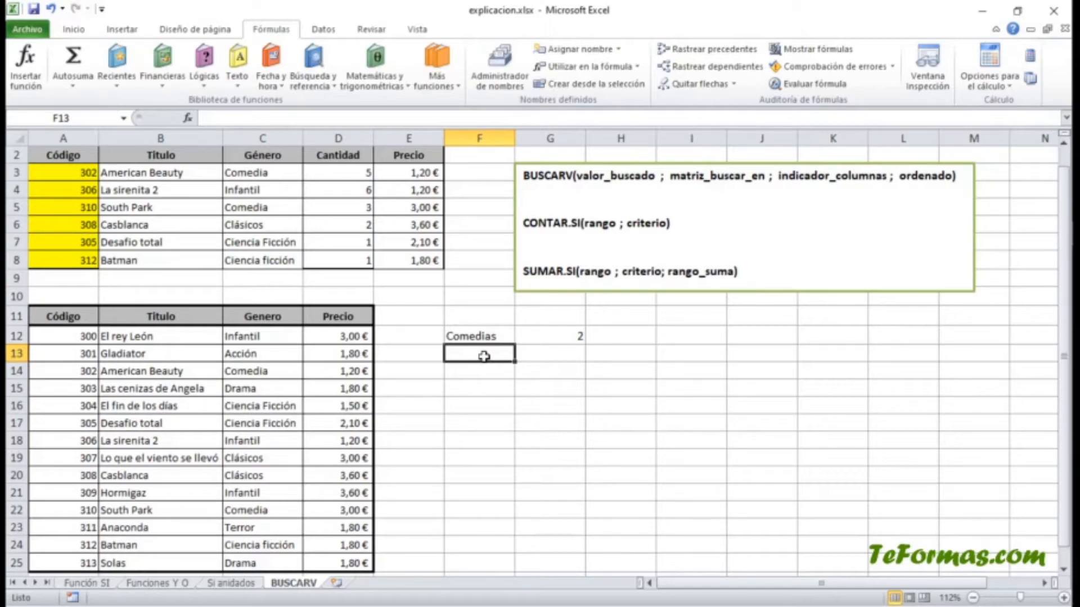
pyautogui.write('> 2€')
pyautogui.press('Return')
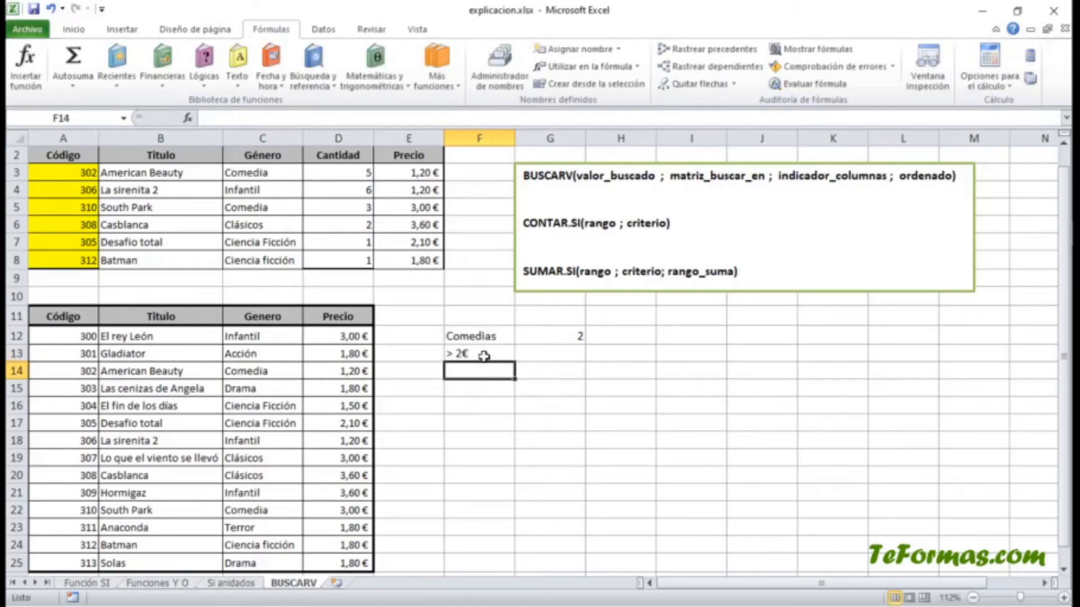
# Insert a CONTAR.SI function in G13 that counts the prices in D12:D25 meeting the criterion >2
pyautogui.press('Up')
pyautogui.press('Right')
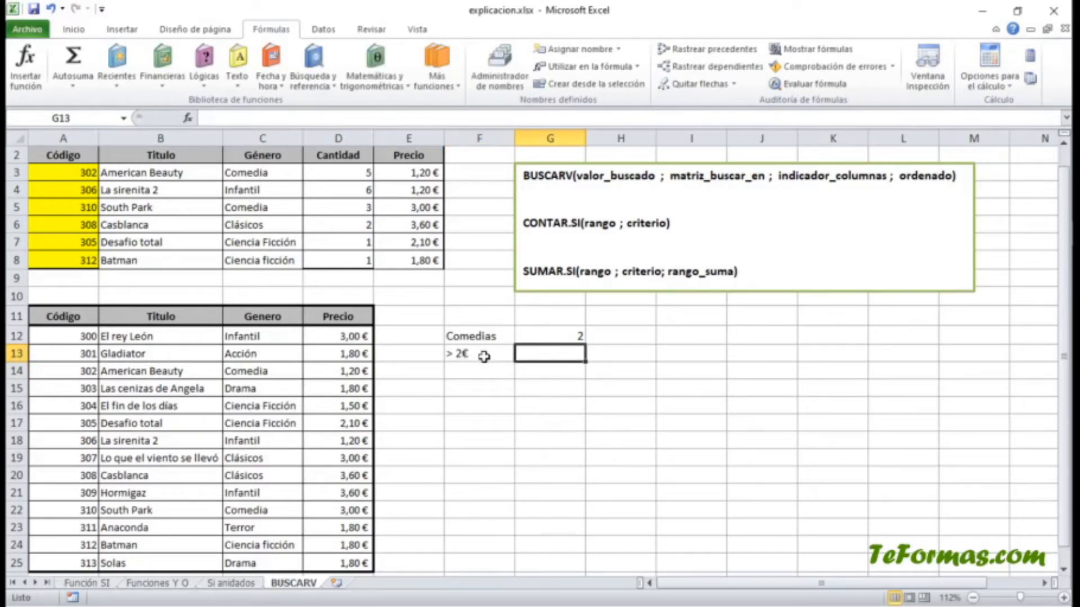
pyautogui.click(437, 71)
pyautogui.moveTo(445, 100)
pyautogui.click(296, 195)
pyautogui.moveTo(341, 336); pyautogui.dragTo(350, 563)
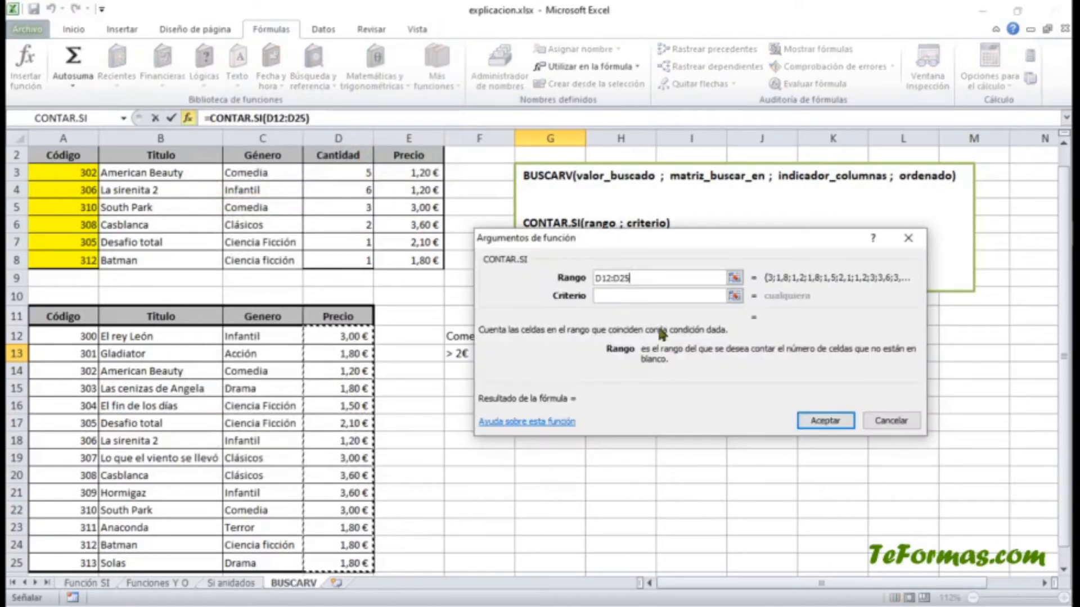
pyautogui.click(639, 297)
pyautogui.write('>2')
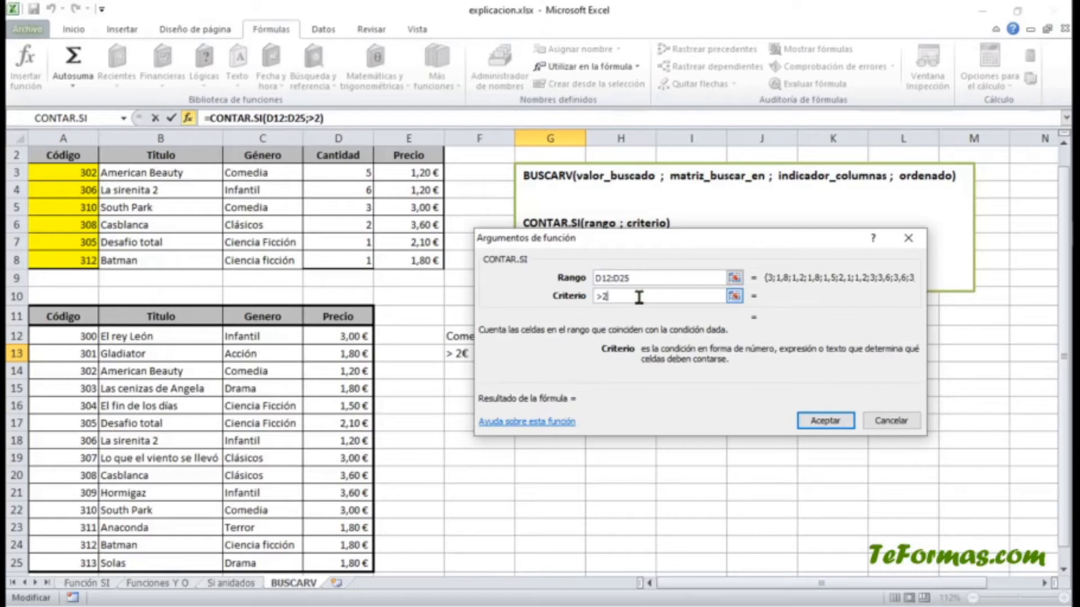
pyautogui.press('Return')
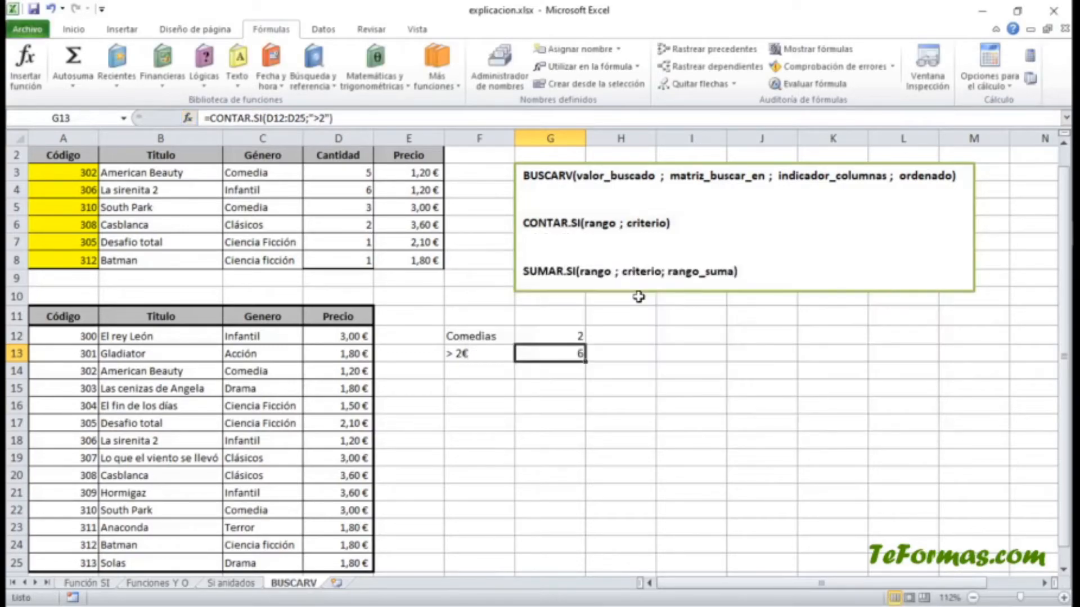
# Enter the label L in F14
pyautogui.click(490, 387)
pyautogui.click(491, 368)
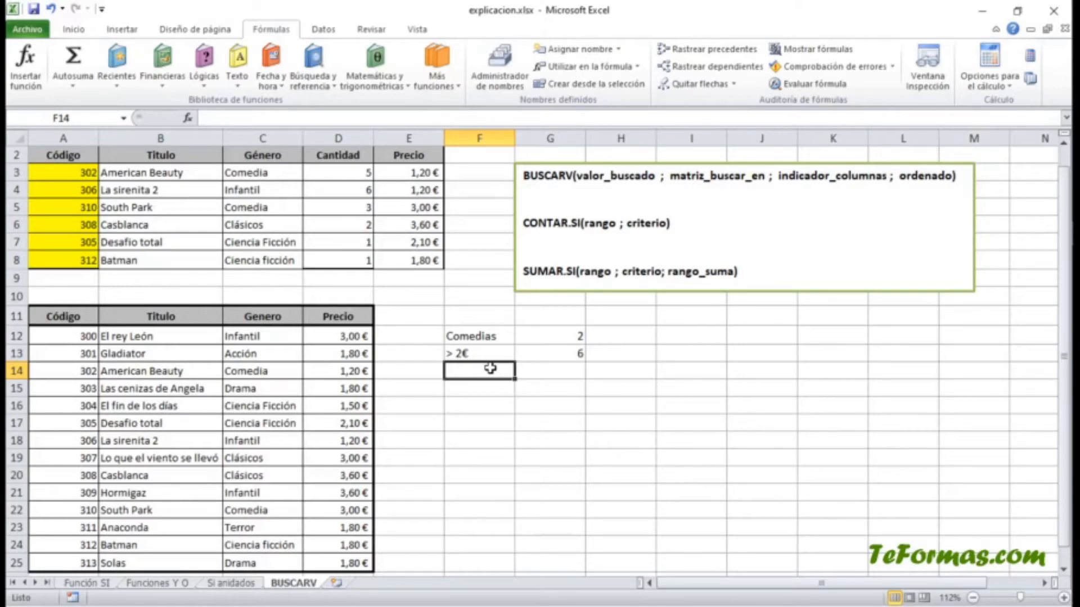
pyautogui.write('L')
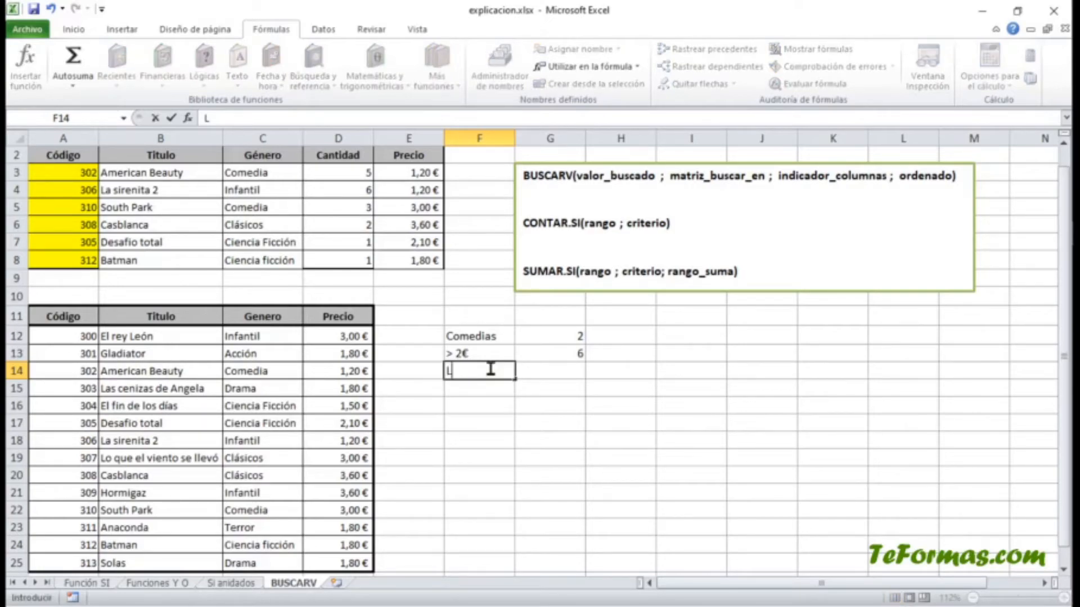
pyautogui.press('Tab')
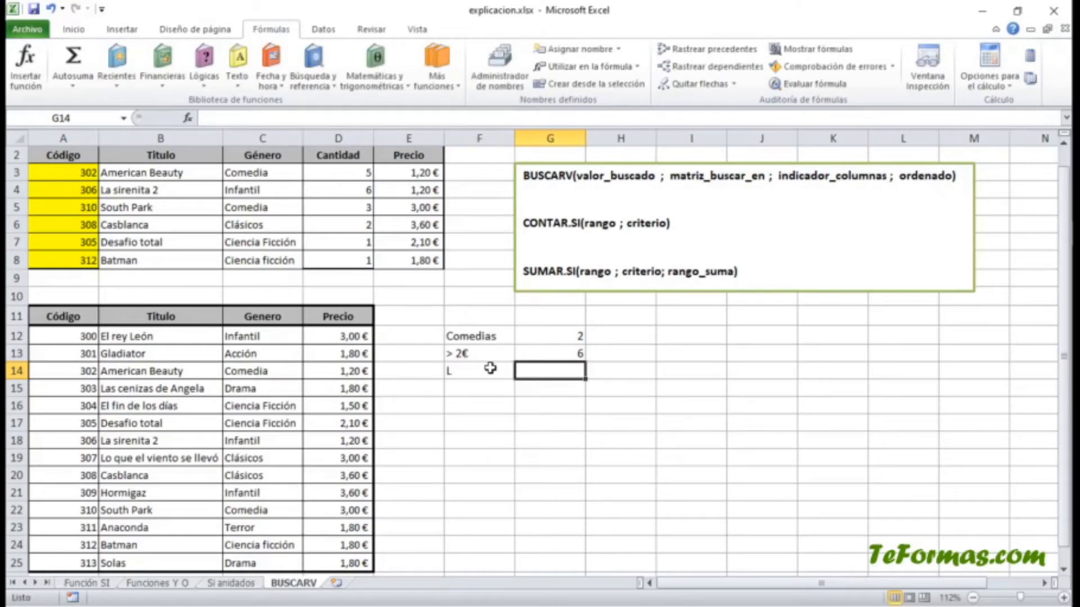
# Insert a CONTAR.SI function in G14 that counts the titles in B12:B25 matching the criterion L*
pyautogui.click(436, 78)
pyautogui.moveTo(430, 106)
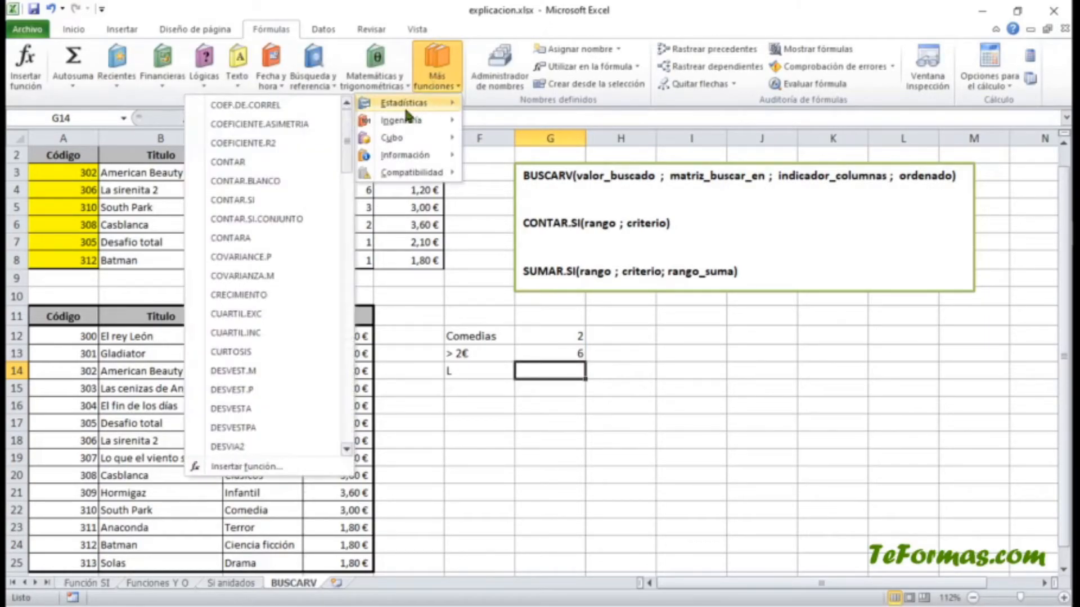
pyautogui.click(261, 194)
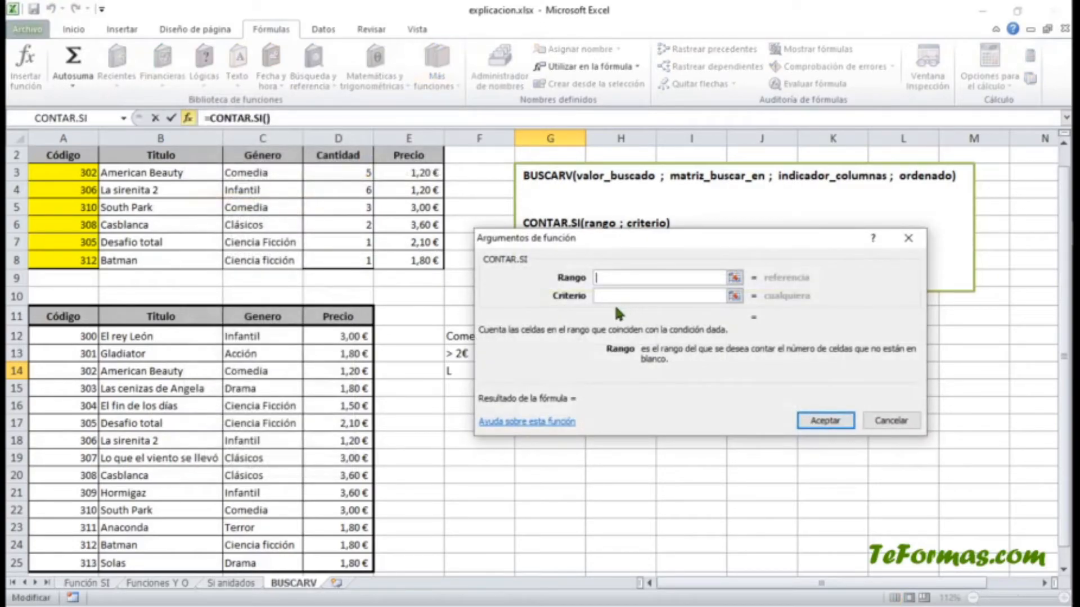
pyautogui.moveTo(139, 336); pyautogui.dragTo(175, 563)
pyautogui.click(623, 300)
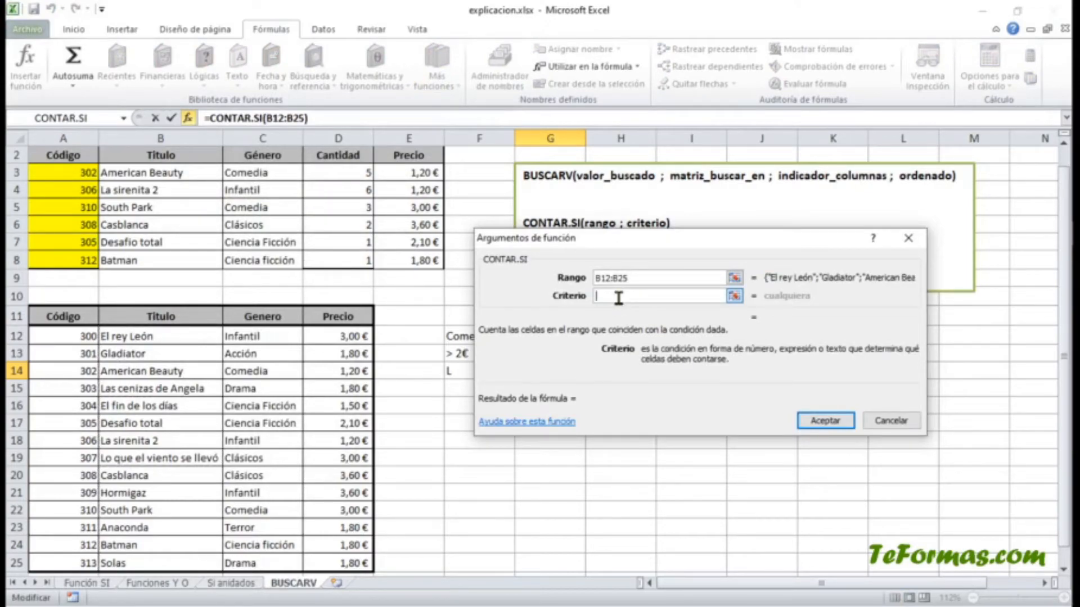
pyautogui.write('L')
pyautogui.write('*')
pyautogui.click(829, 423)
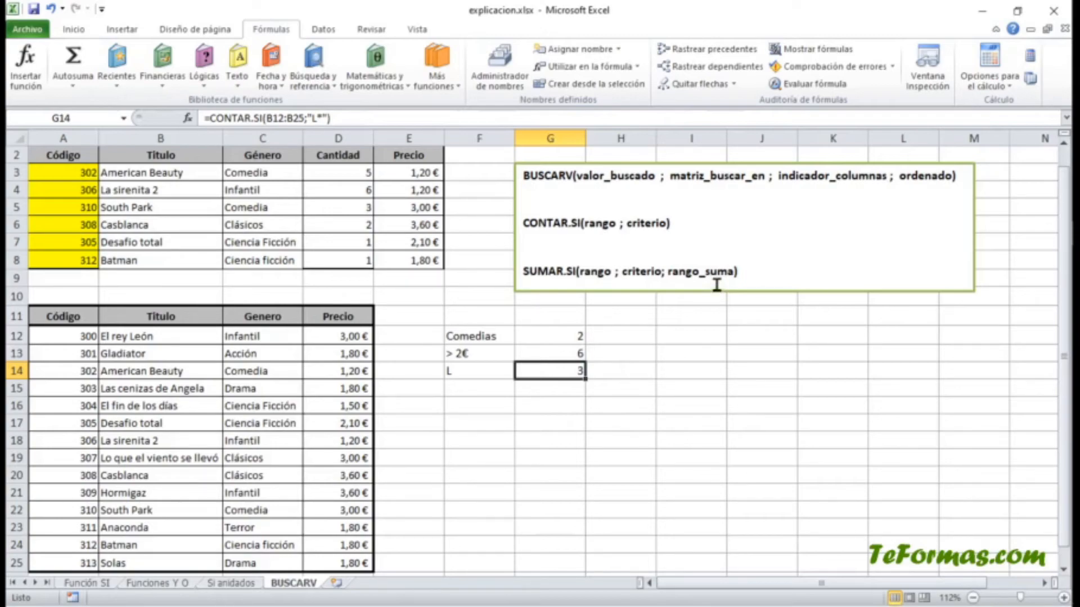
# Enter the label Intantil in F16
pyautogui.click(462, 408)
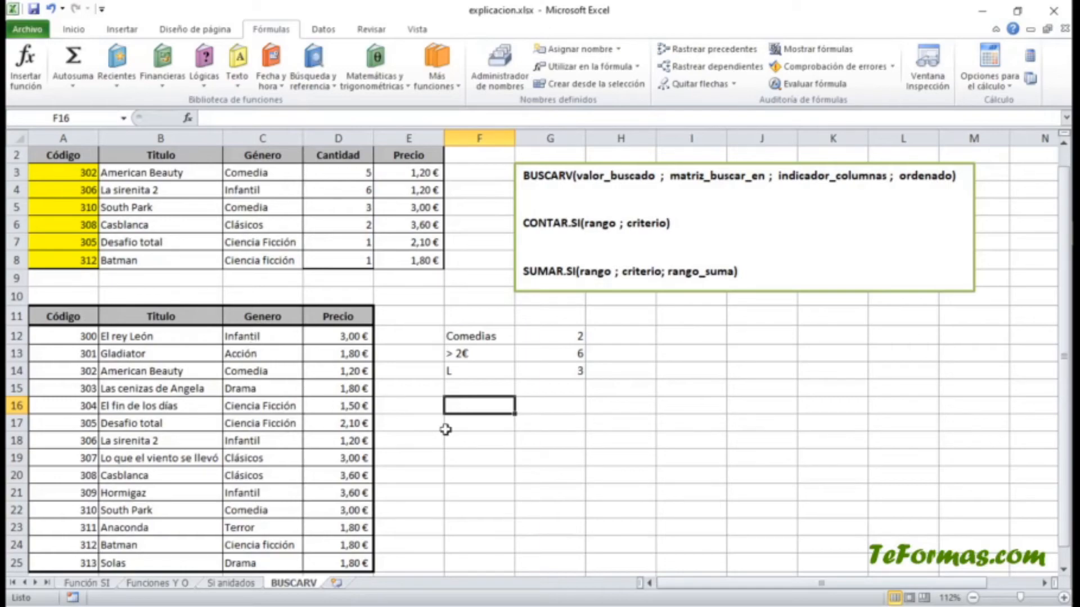
pyautogui.write('Intant')
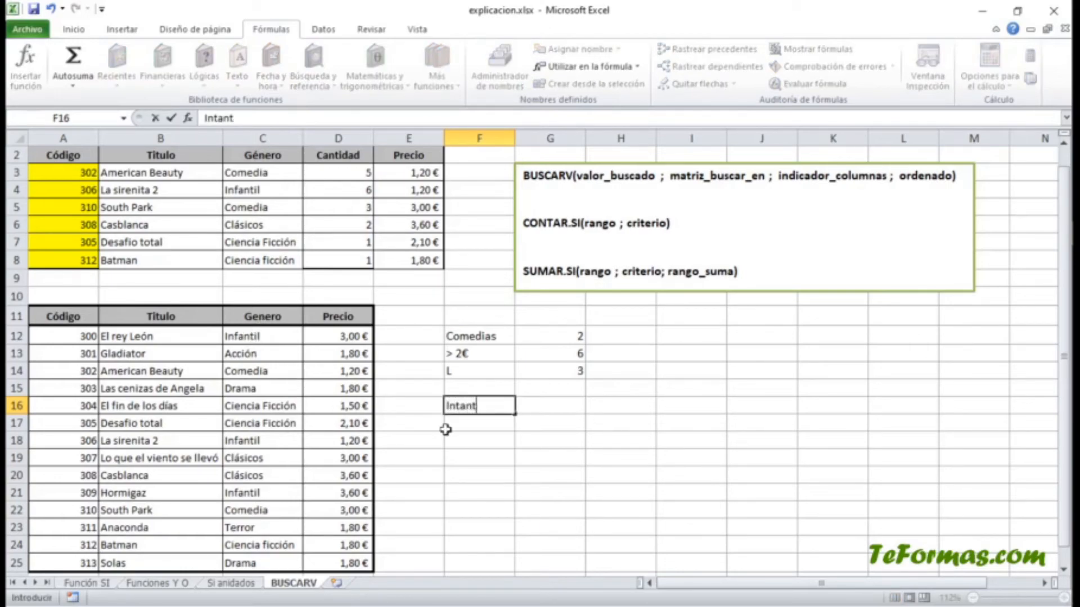
pyautogui.write('il')
pyautogui.press('Return')
# Insert a SUMAR.SI function in G16 that sums D12:D25 where the genre in C12:C25 is Infantil
pyautogui.press('Up')
pyautogui.press('Right')
pyautogui.click(374, 71)
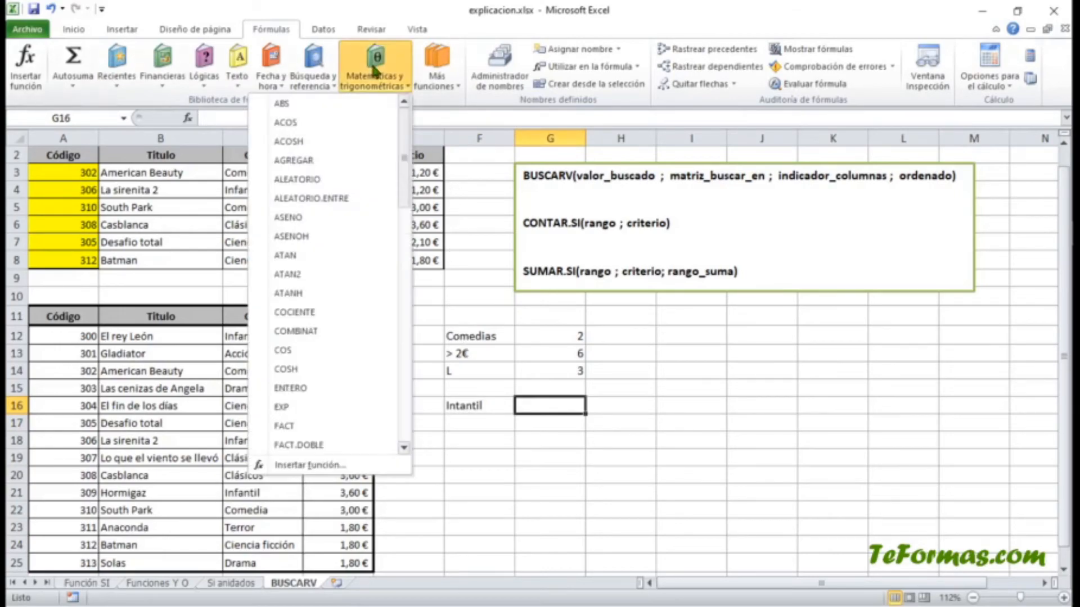
pyautogui.scroll(-12, 325, 228)
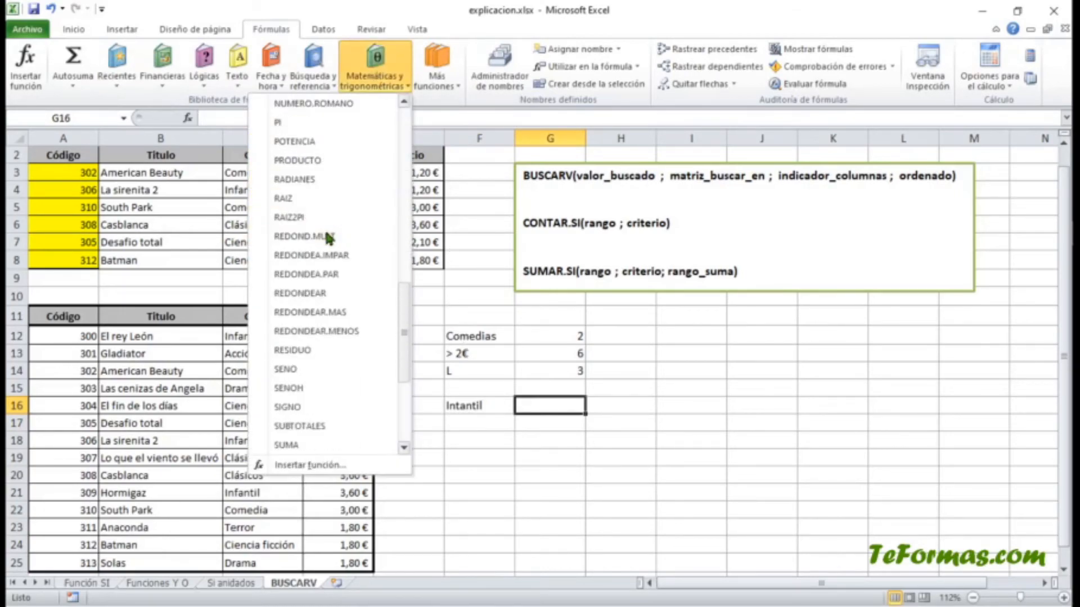
pyautogui.scroll(-2, 325, 236)
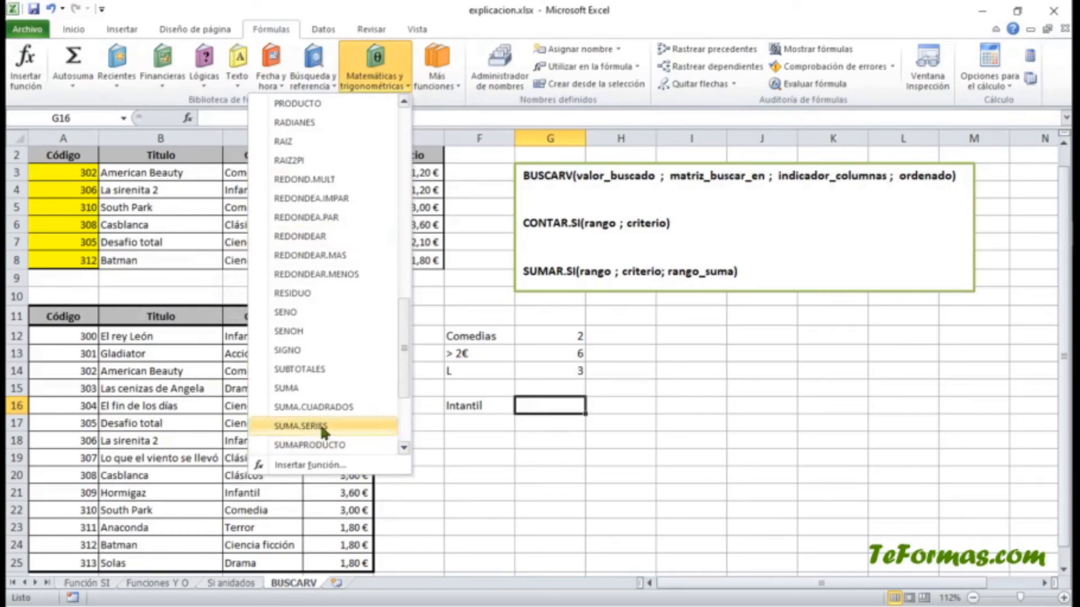
pyautogui.click(318, 408)
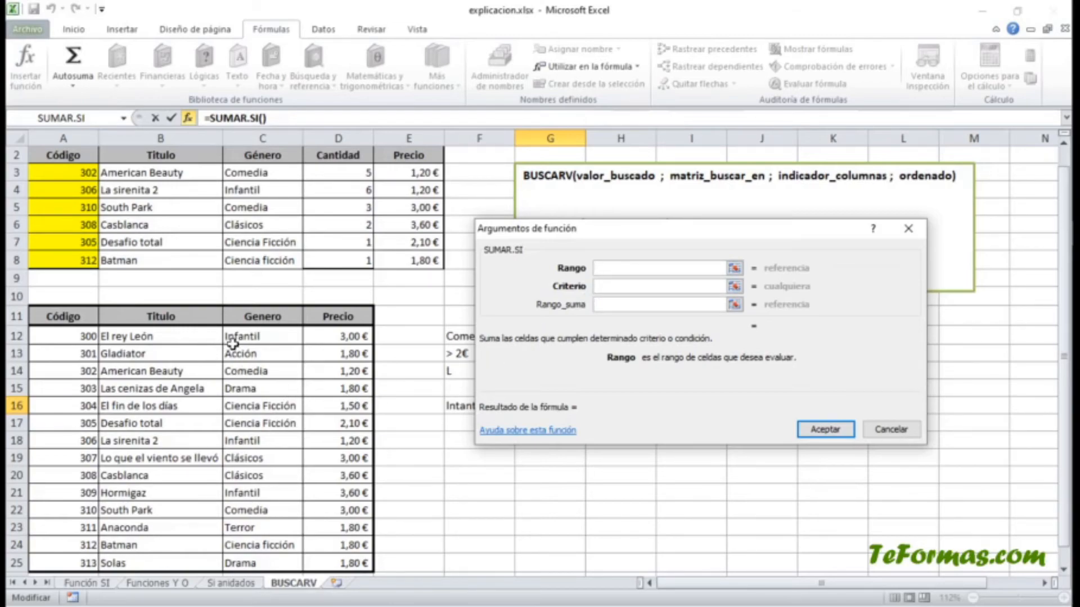
pyautogui.moveTo(239, 336); pyautogui.dragTo(273, 555)
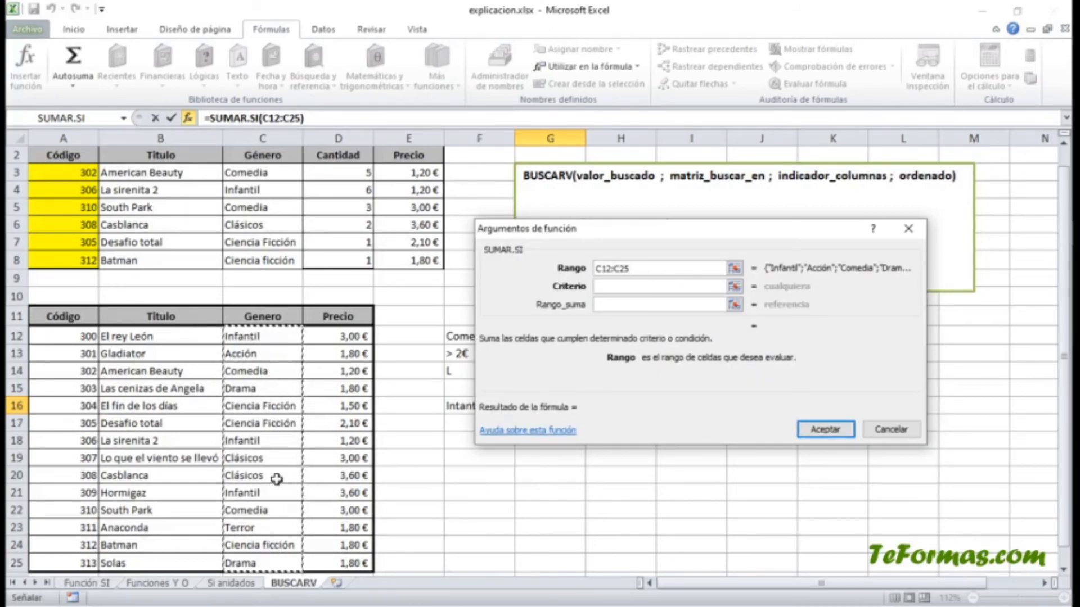
pyautogui.click(611, 287)
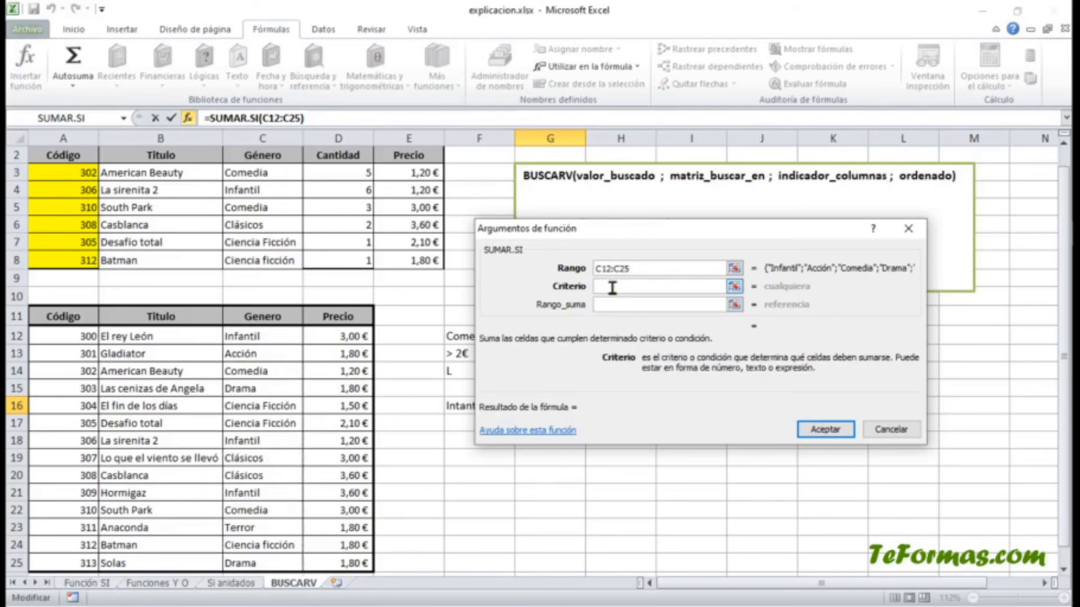
pyautogui.write('Infantil')
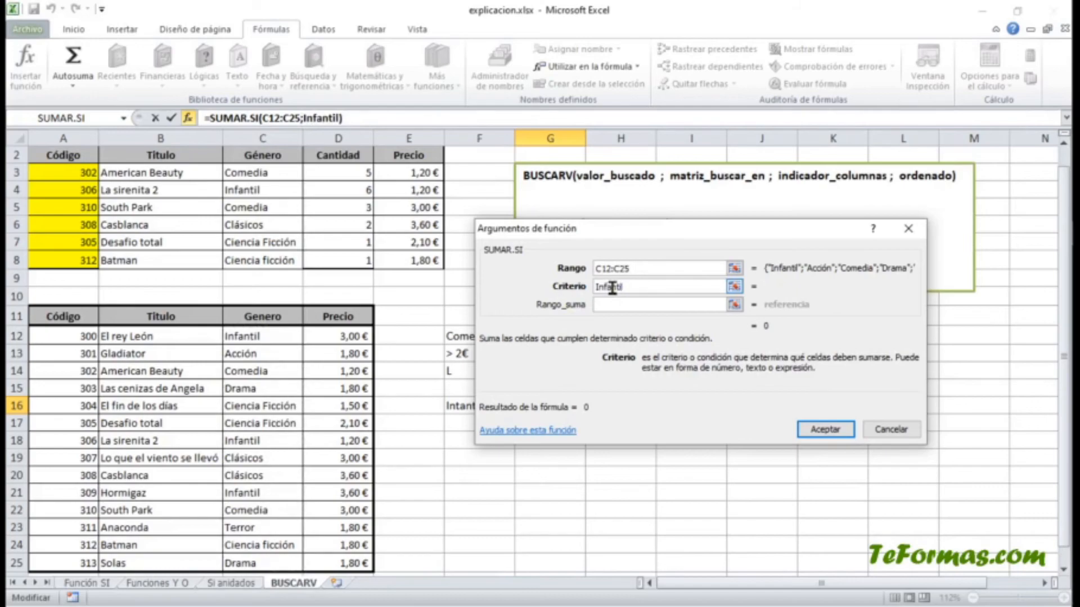
pyautogui.click(629, 304)
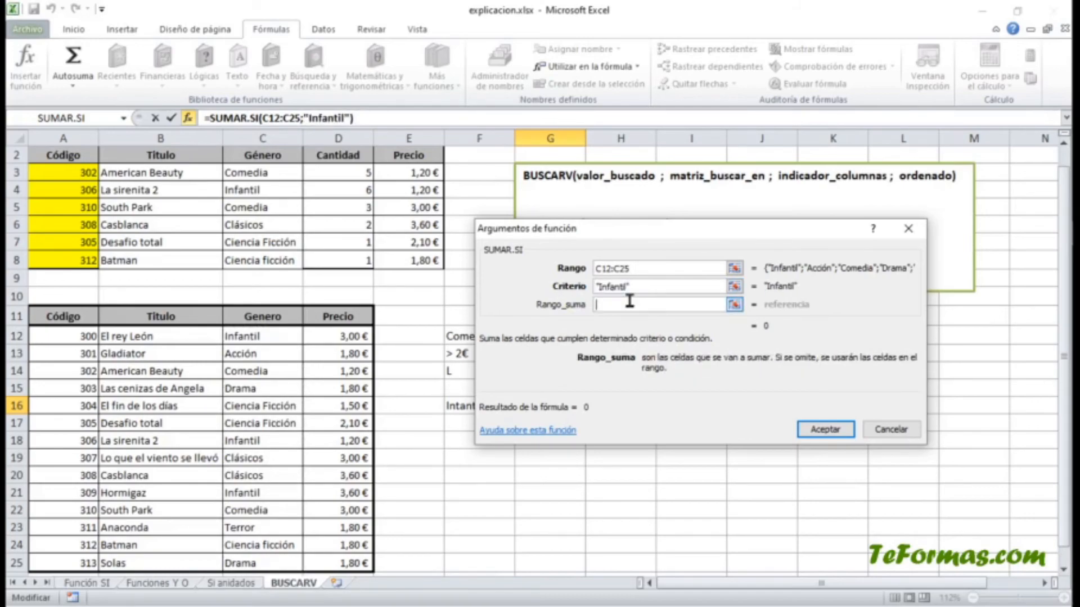
pyautogui.moveTo(352, 336); pyautogui.dragTo(352, 563)
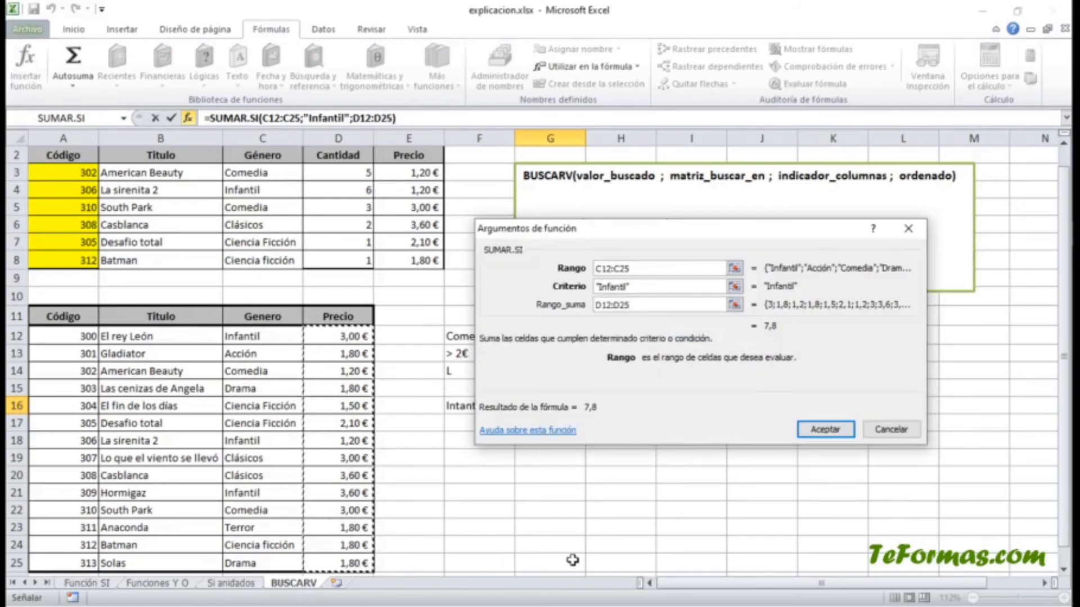
pyautogui.click(828, 432)
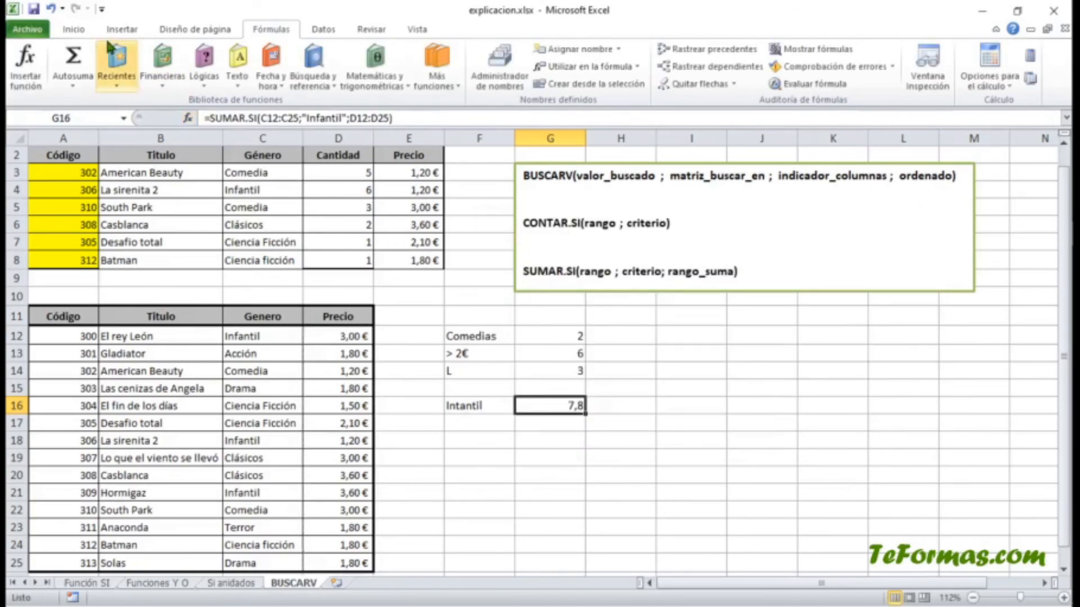
# Apply the euro accounting number format to the Infantil sum in G16
pyautogui.click(85, 29)
pyautogui.click(496, 80)
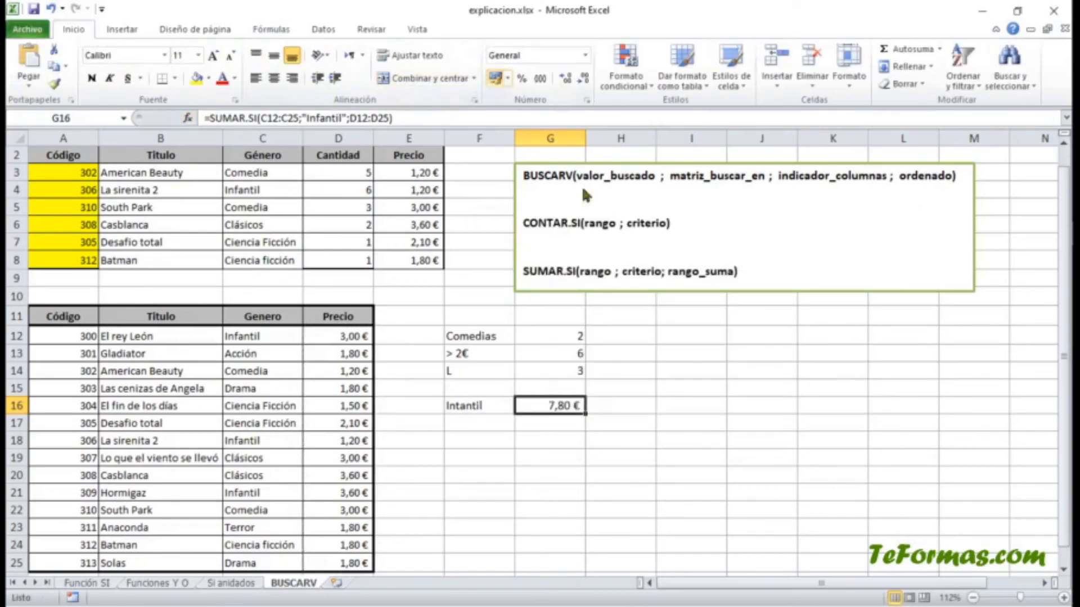
pyautogui.click(707, 413)
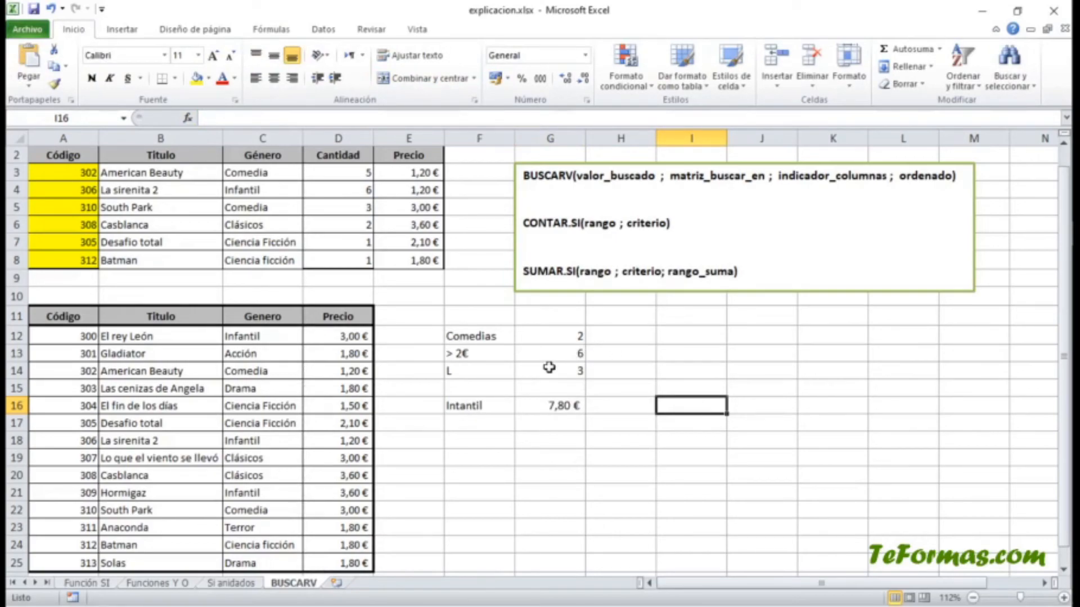
# Apply a thick box border around the upper table, A2:E8
pyautogui.moveTo(77, 158); pyautogui.dragTo(395, 260)
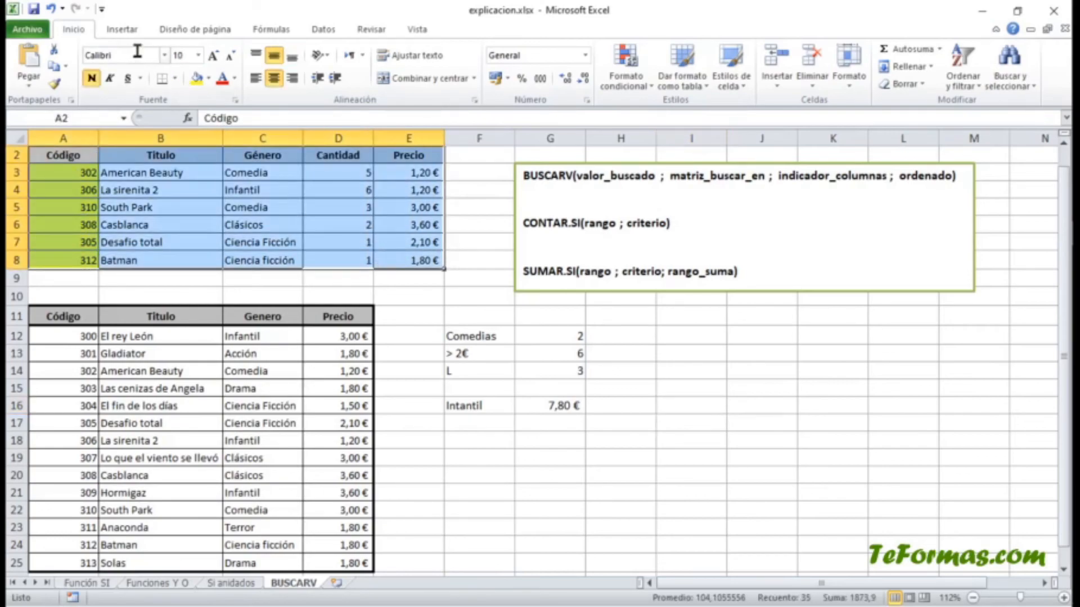
pyautogui.click(176, 77)
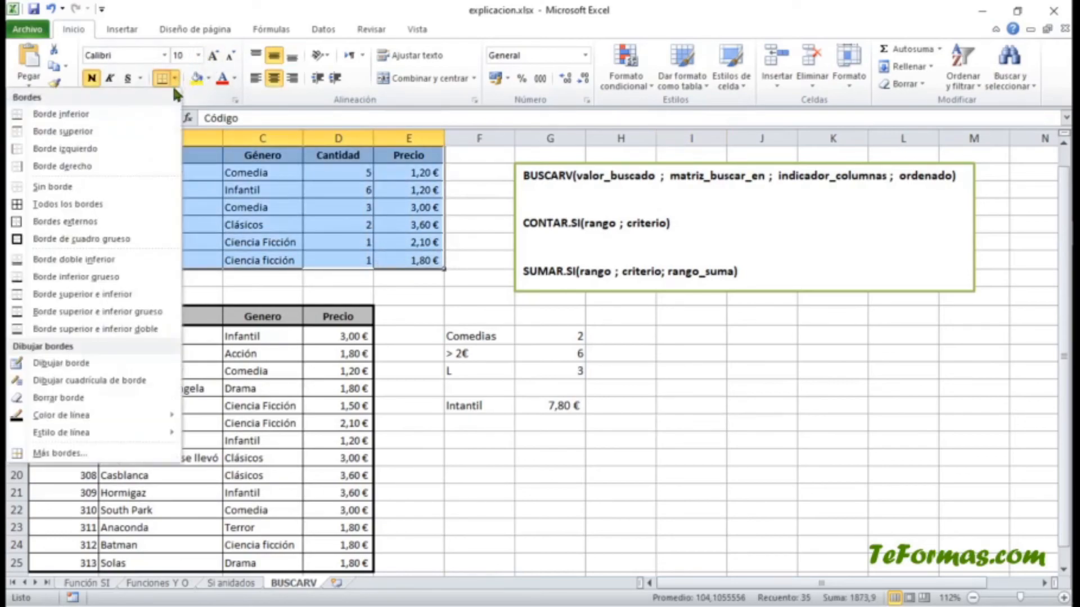
pyautogui.click(109, 239)
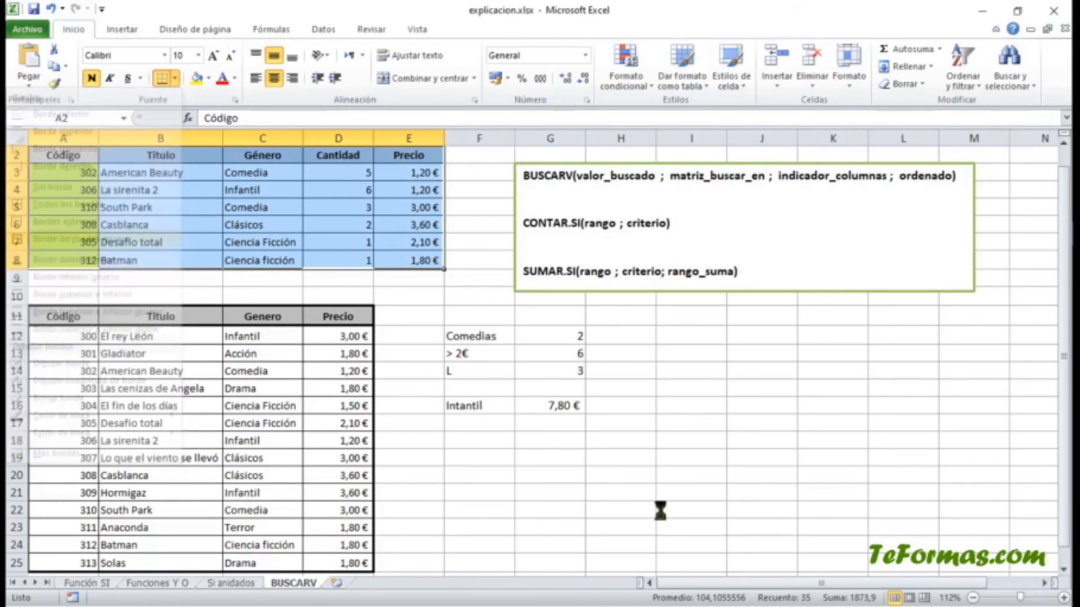
pyautogui.click(757, 462)
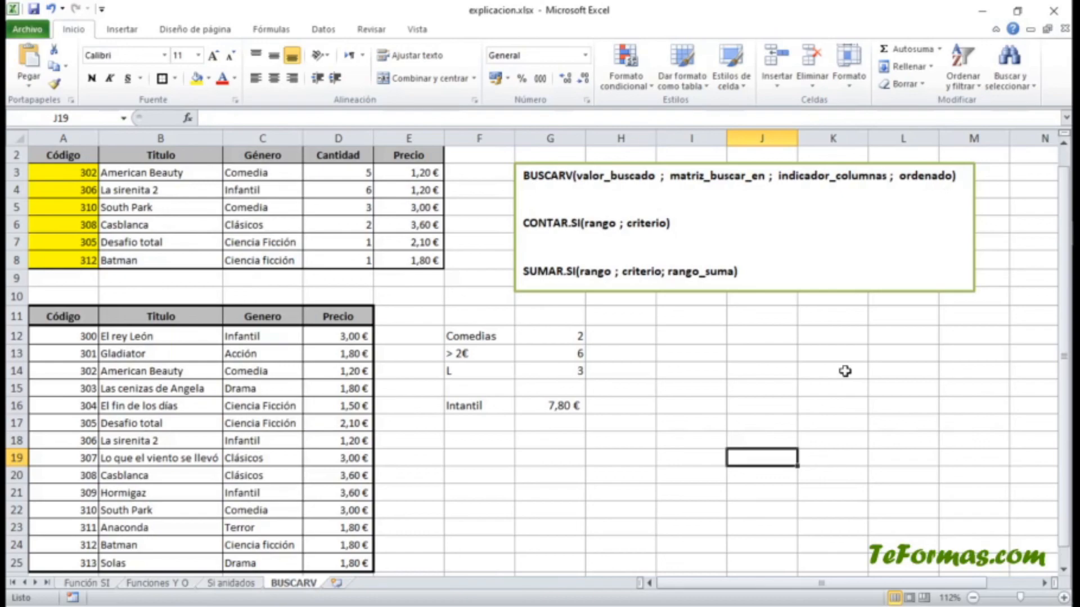
pyautogui.click(253, 31)
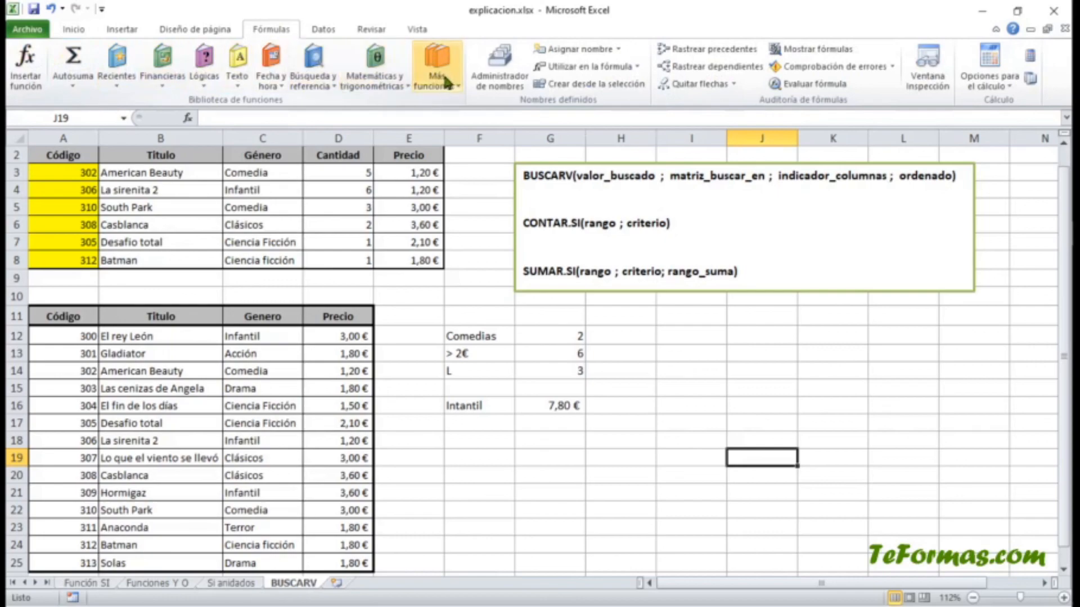